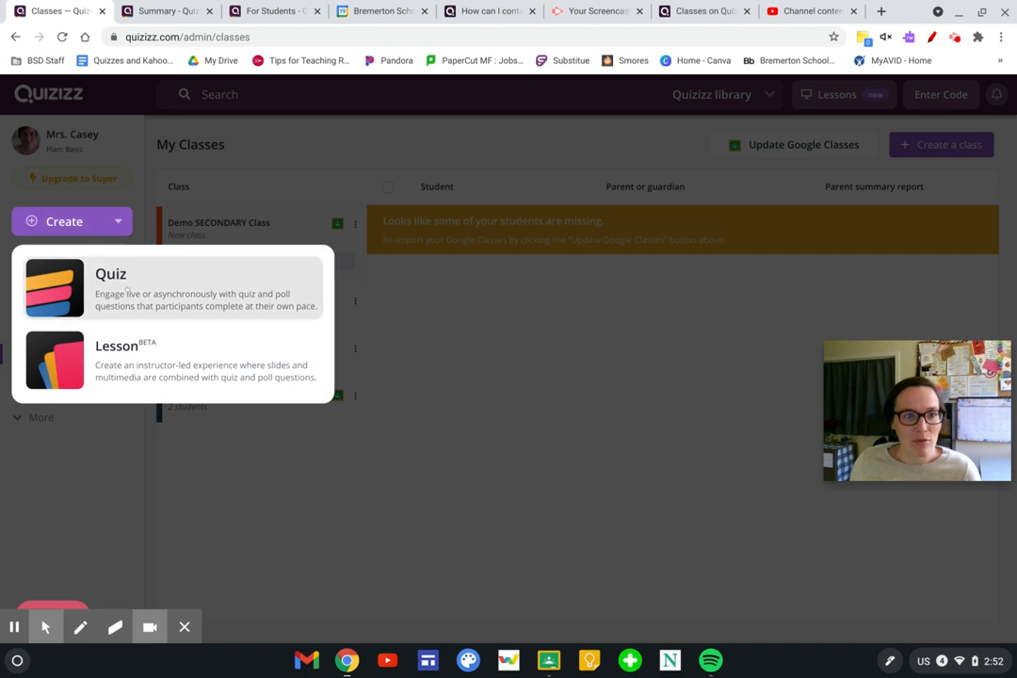
# Step: Create a new quiz named "1-10 Addition" with Mathematics as its subject
pyautogui.click(127, 287)
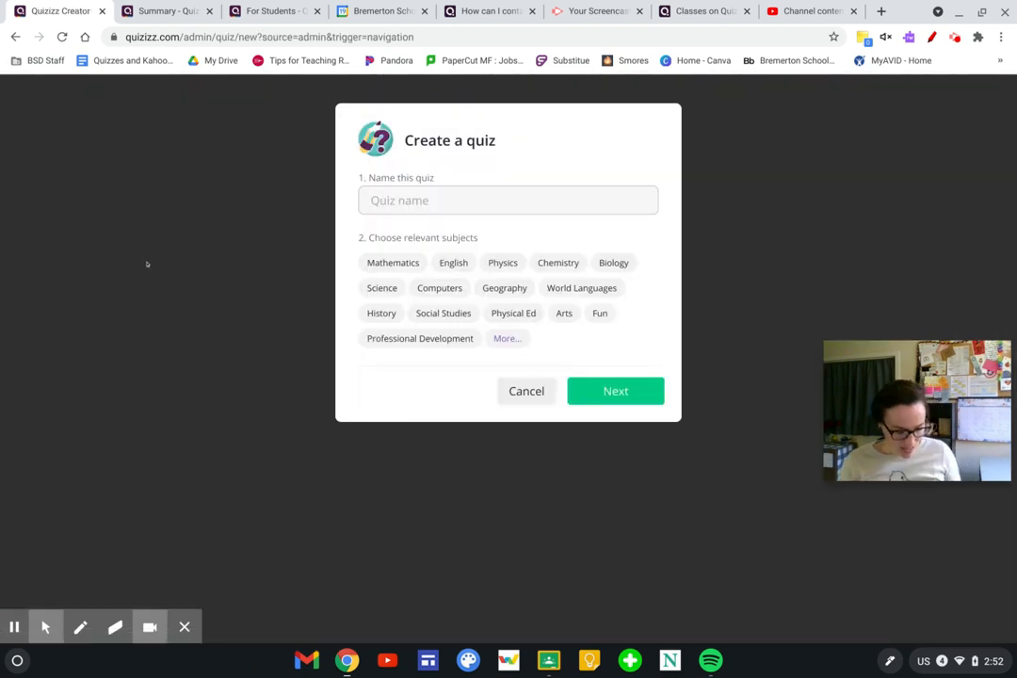
pyautogui.write('1-10 Additio')
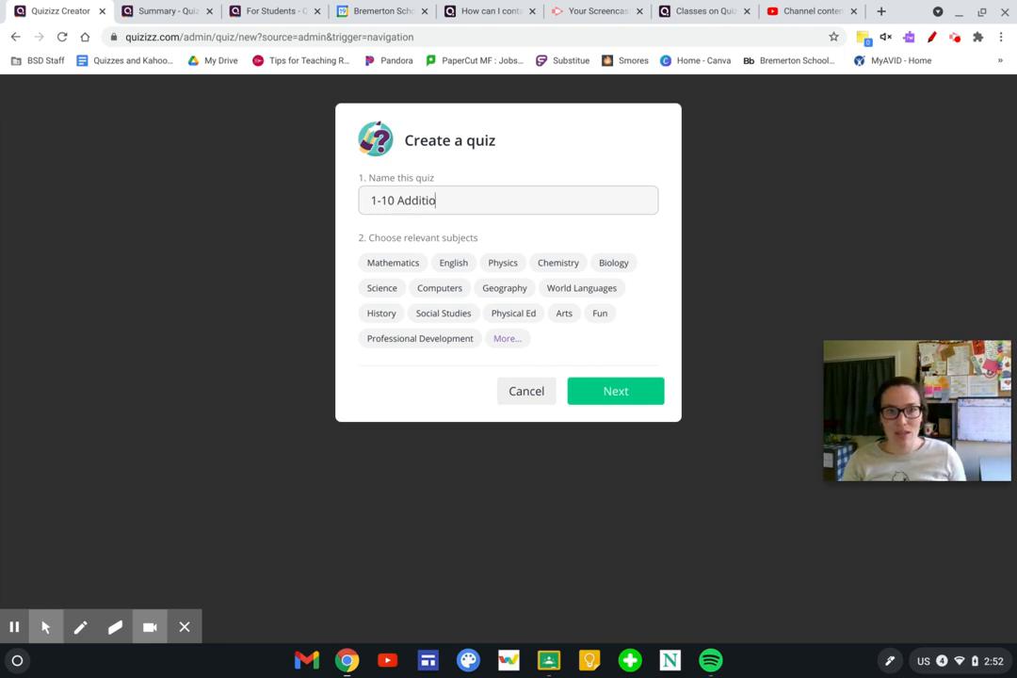
pyautogui.write('n')
pyautogui.click(393, 263)
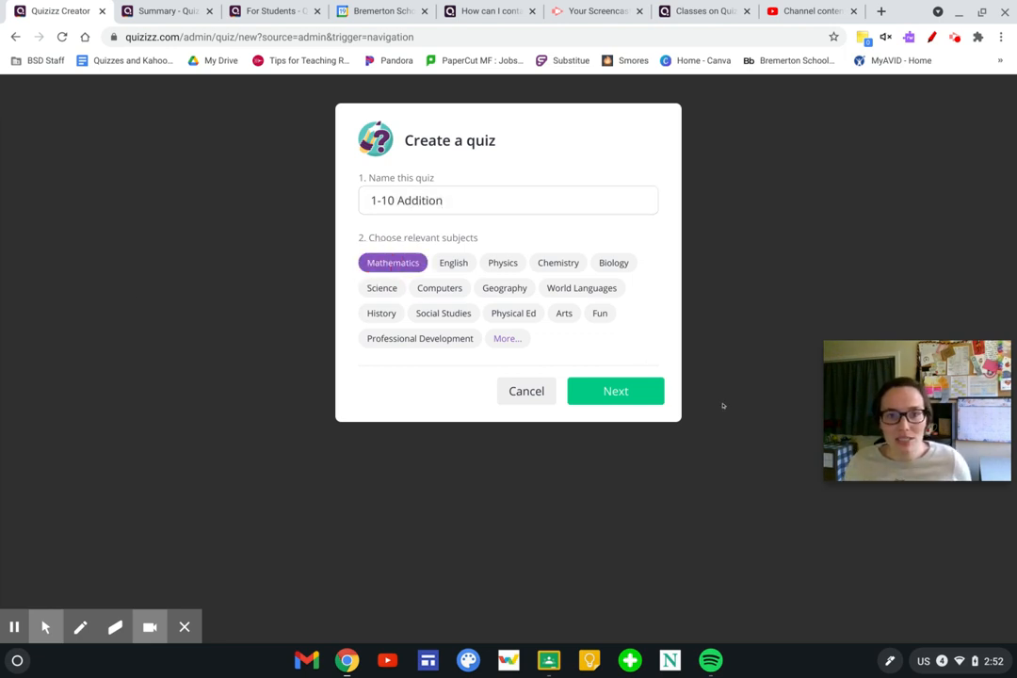
pyautogui.click(644, 392)
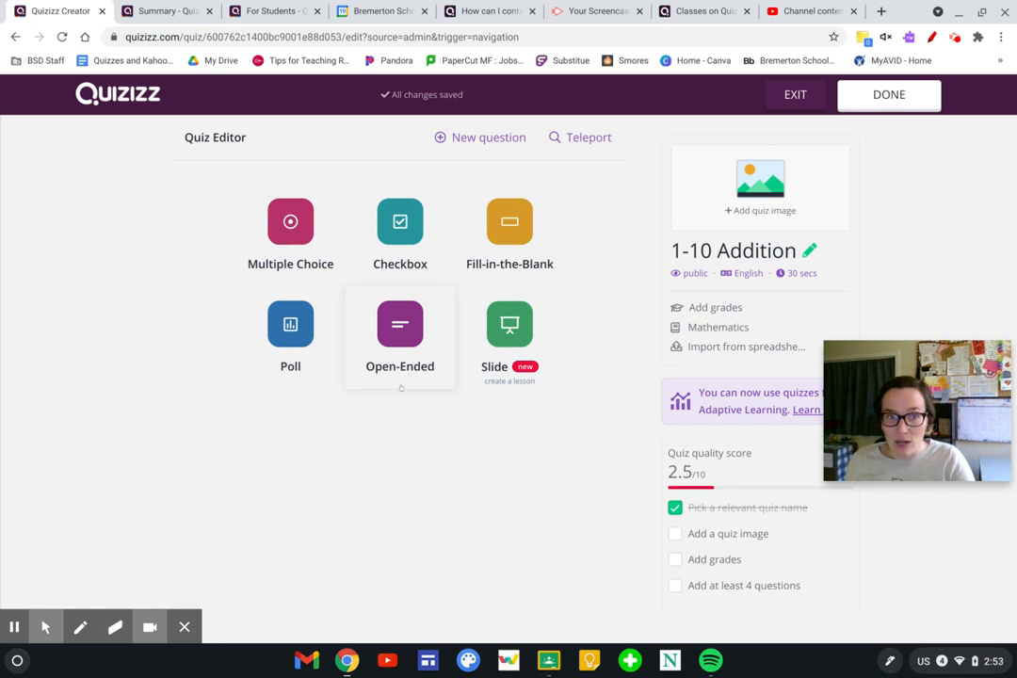
# Step: Add a new question, set its type to Checkbox, and enter "1+1=" as the question text
pyautogui.click(486, 137)
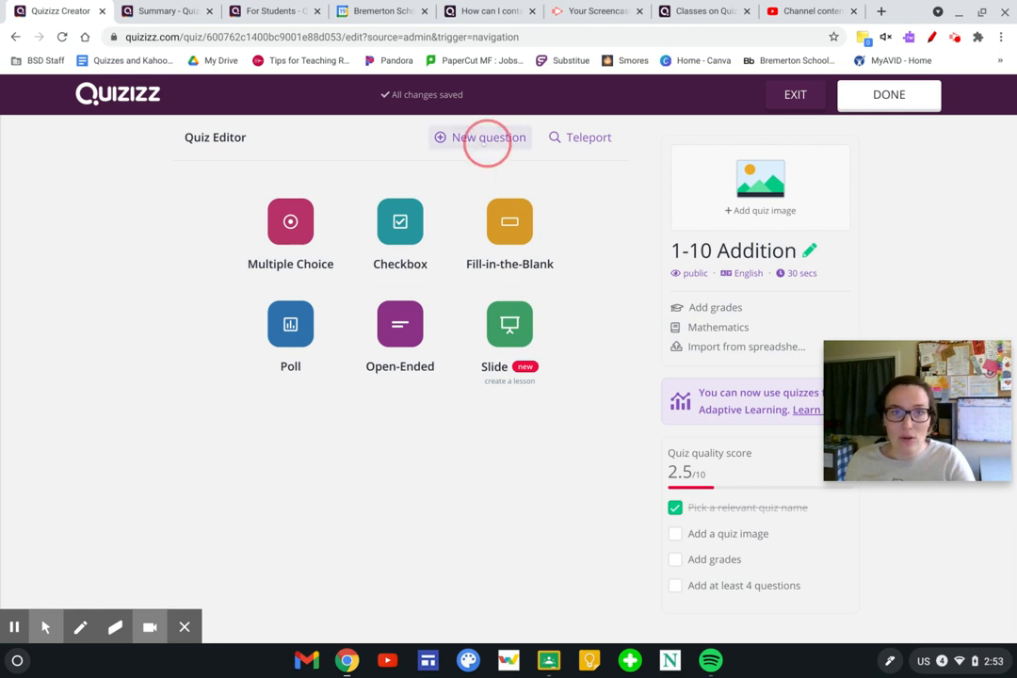
pyautogui.click(311, 229)
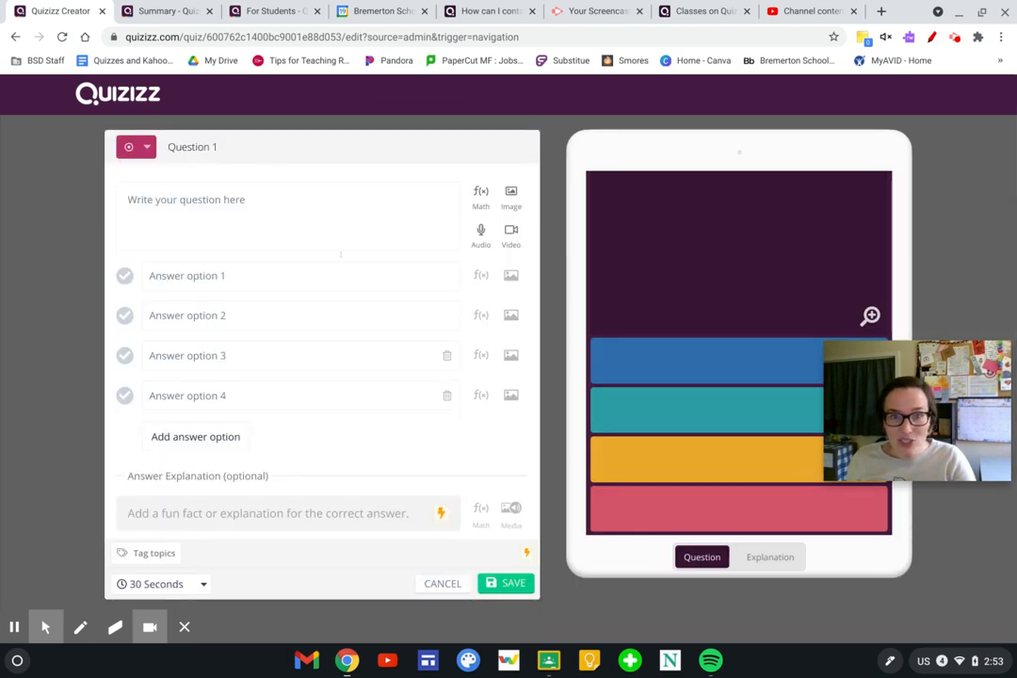
pyautogui.click(146, 147)
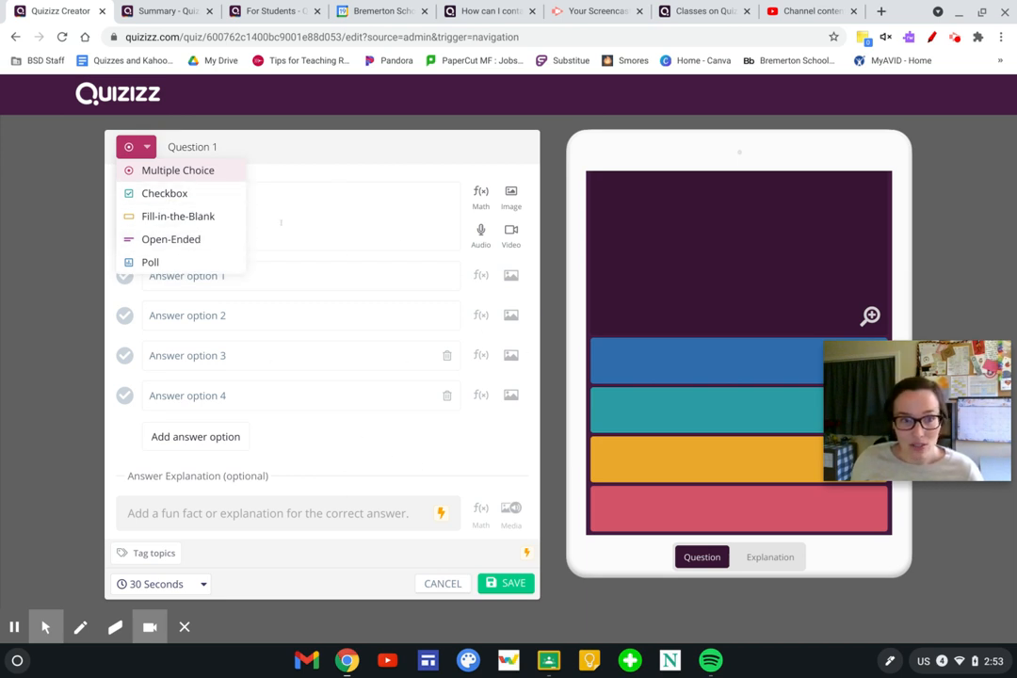
pyautogui.click(194, 195)
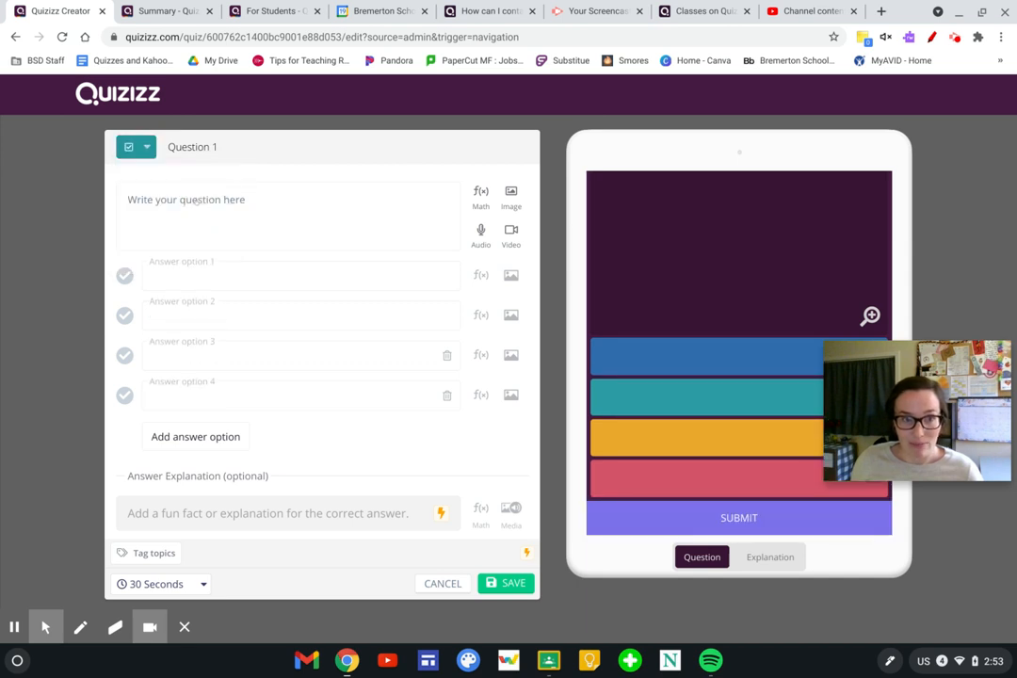
pyautogui.click(196, 195)
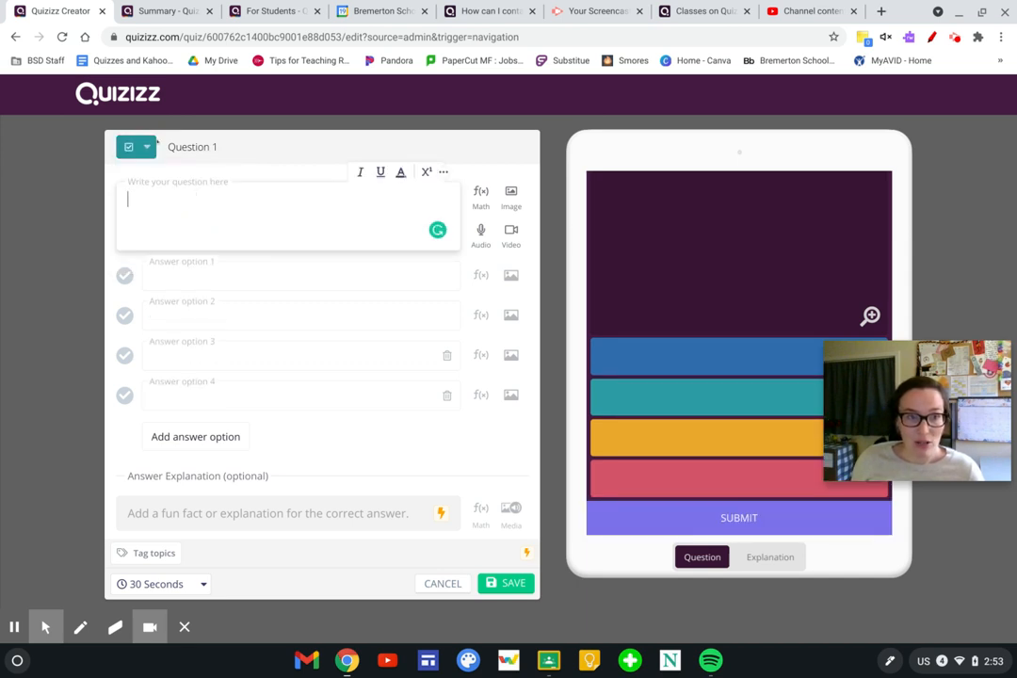
pyautogui.write('1+1=')
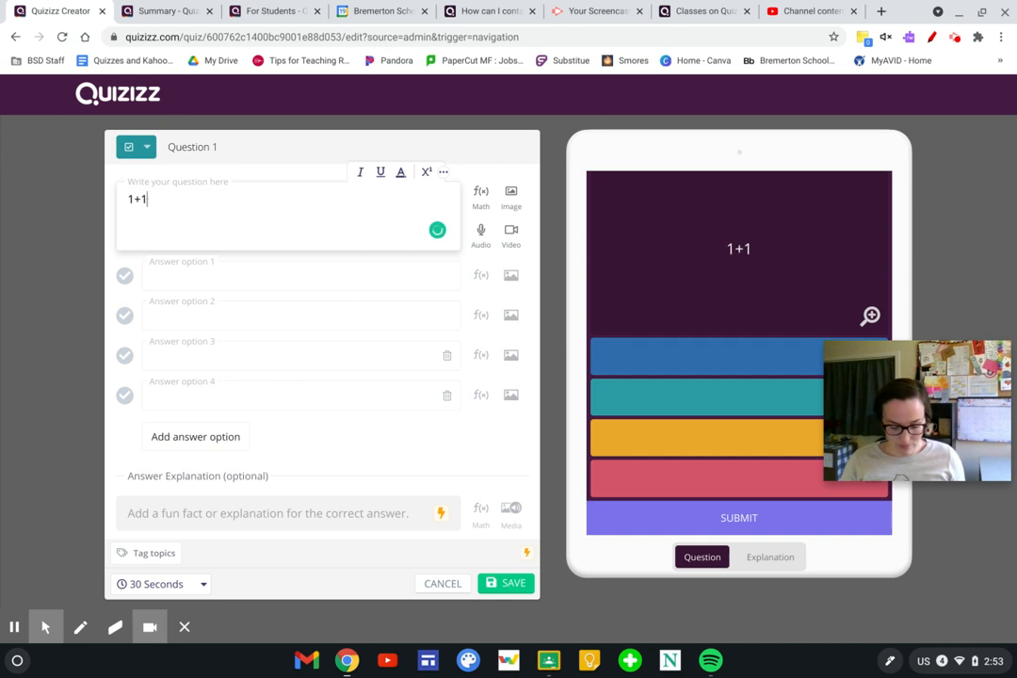
# Step: Fill in the answer options 1, 2, 3 and 4, and add a fifth option with the answer 5
pyautogui.click(213, 268)
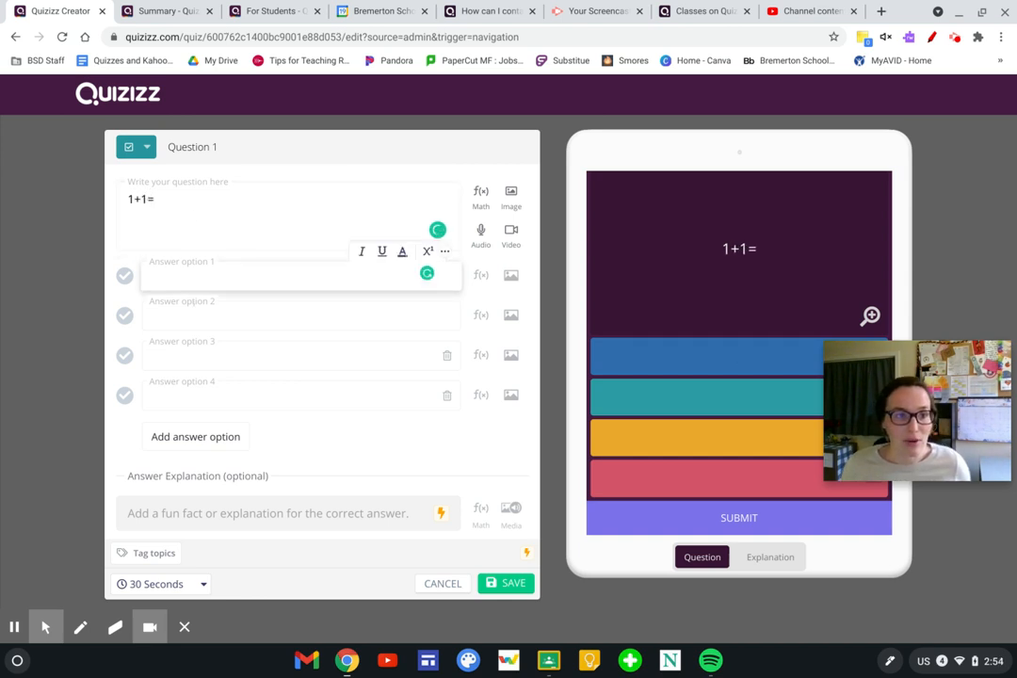
pyautogui.write('1')
pyautogui.click(205, 321)
pyautogui.write('2')
pyautogui.click(200, 356)
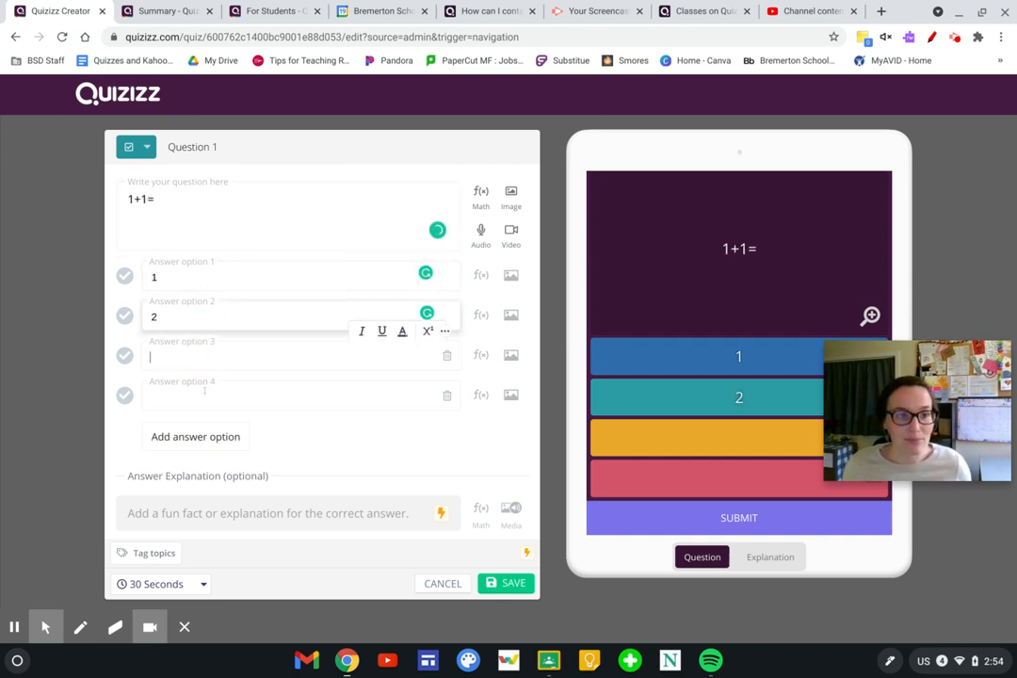
pyautogui.write('3')
pyautogui.click(198, 397)
pyautogui.write('4')
pyautogui.click(221, 437)
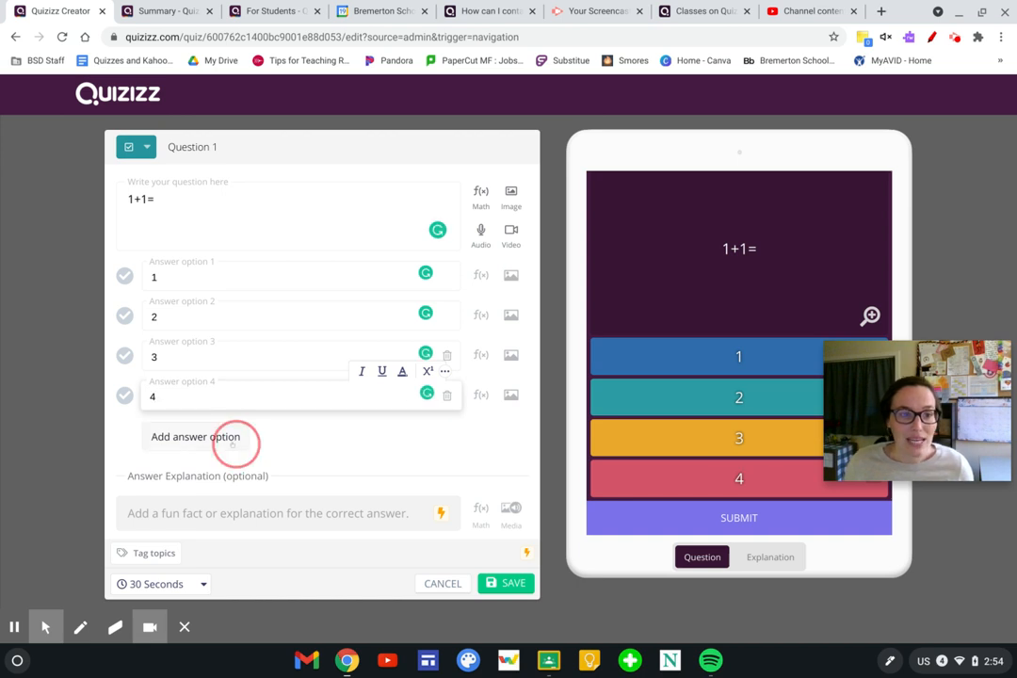
pyautogui.click(221, 436)
pyautogui.write('5')
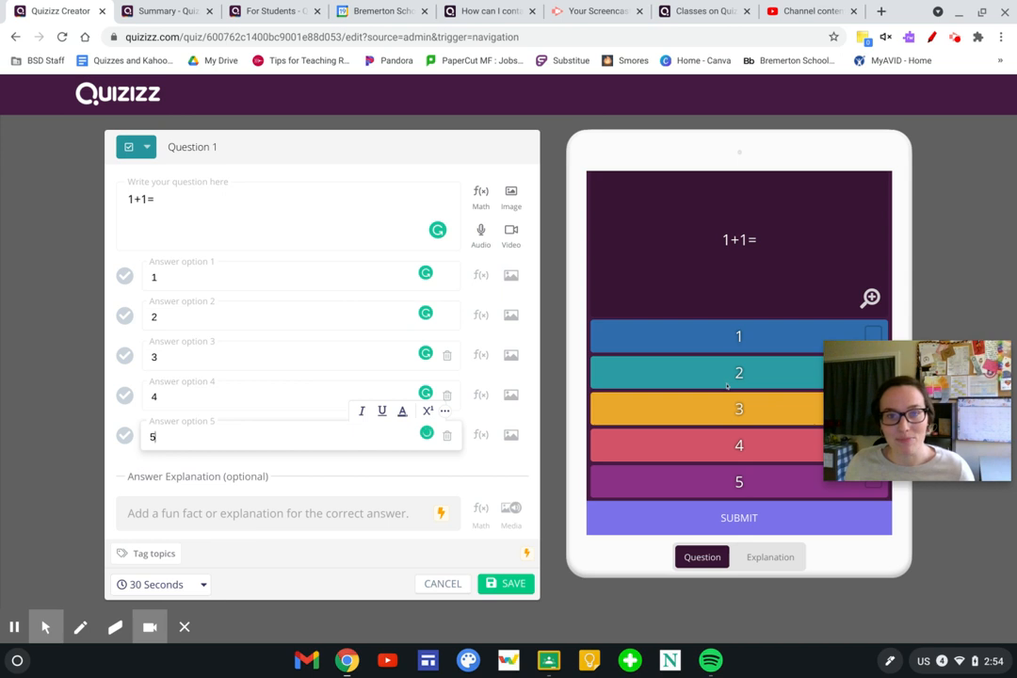
# Step: Change the question type to Multiple Choice and mark 2 as the correct answer
pyautogui.click(147, 147)
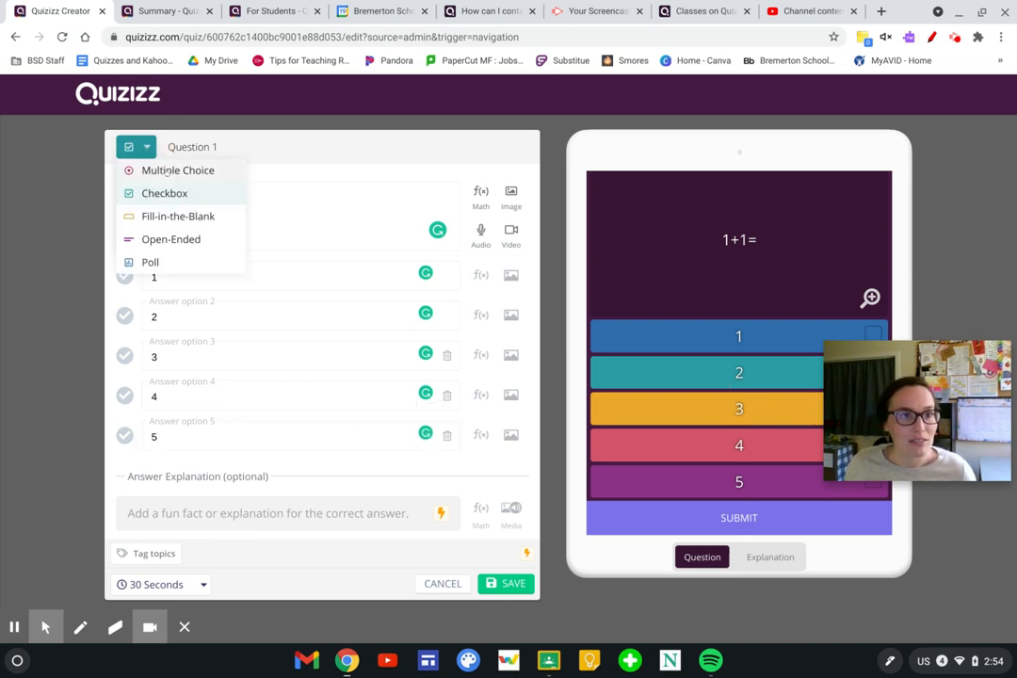
pyautogui.click(172, 171)
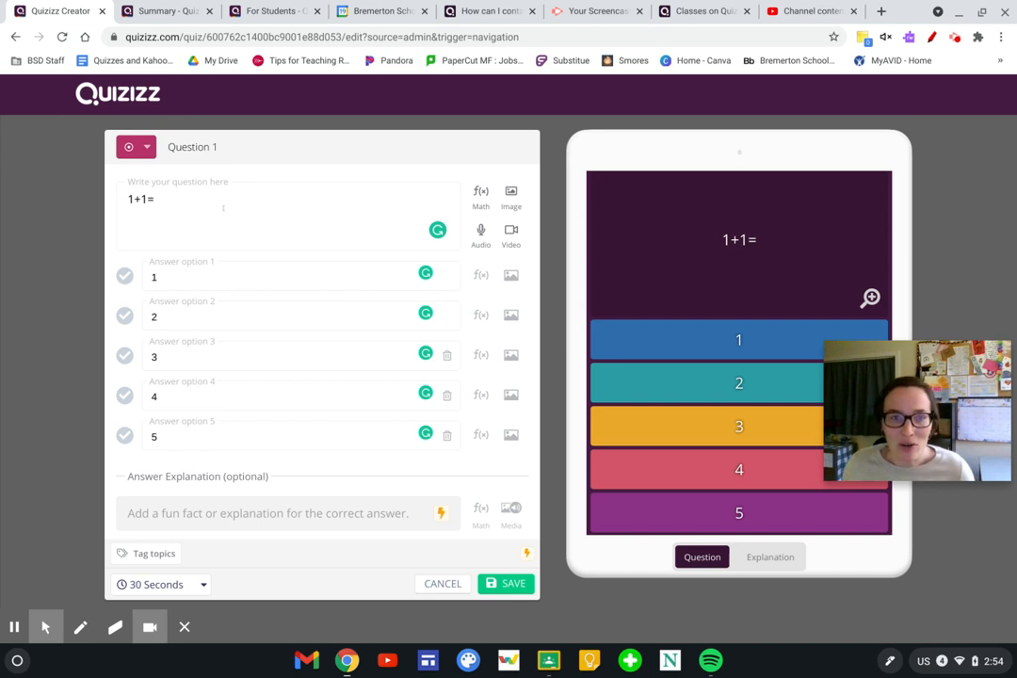
pyautogui.click(124, 316)
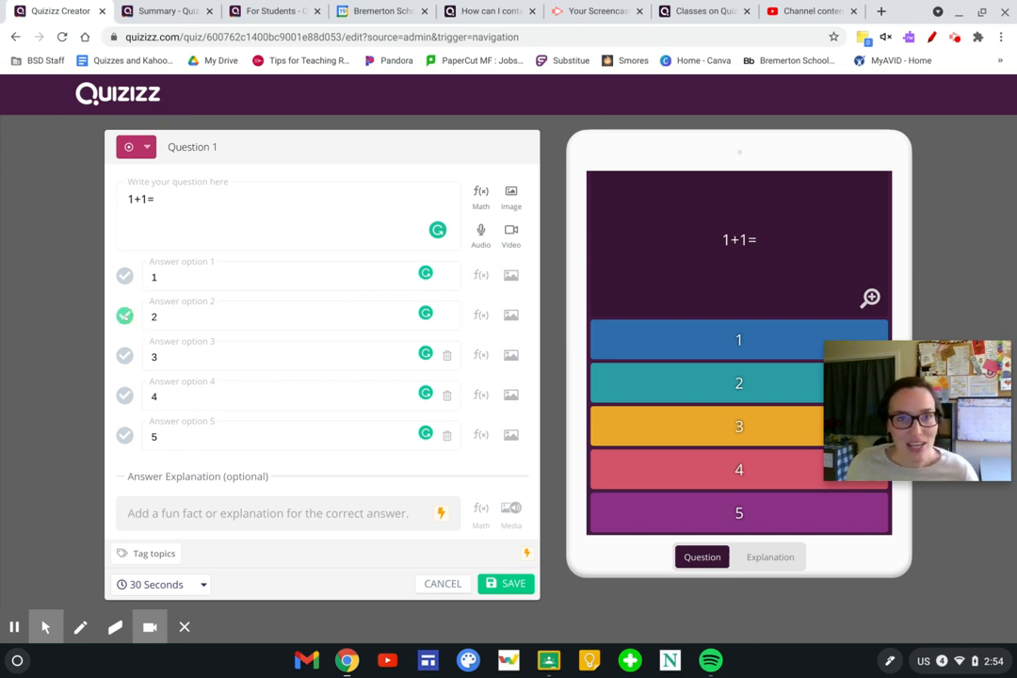
# Step: Examine the equation editor and the image, audio and video options available for the question
pyautogui.click(480, 198)
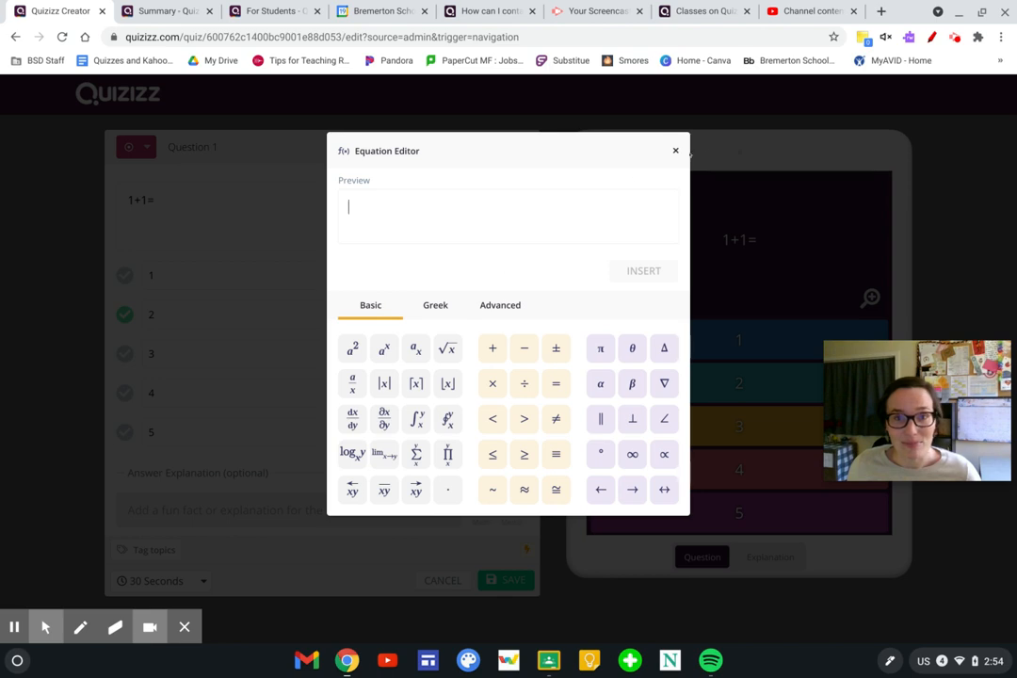
pyautogui.click(675, 151)
pyautogui.click(511, 198)
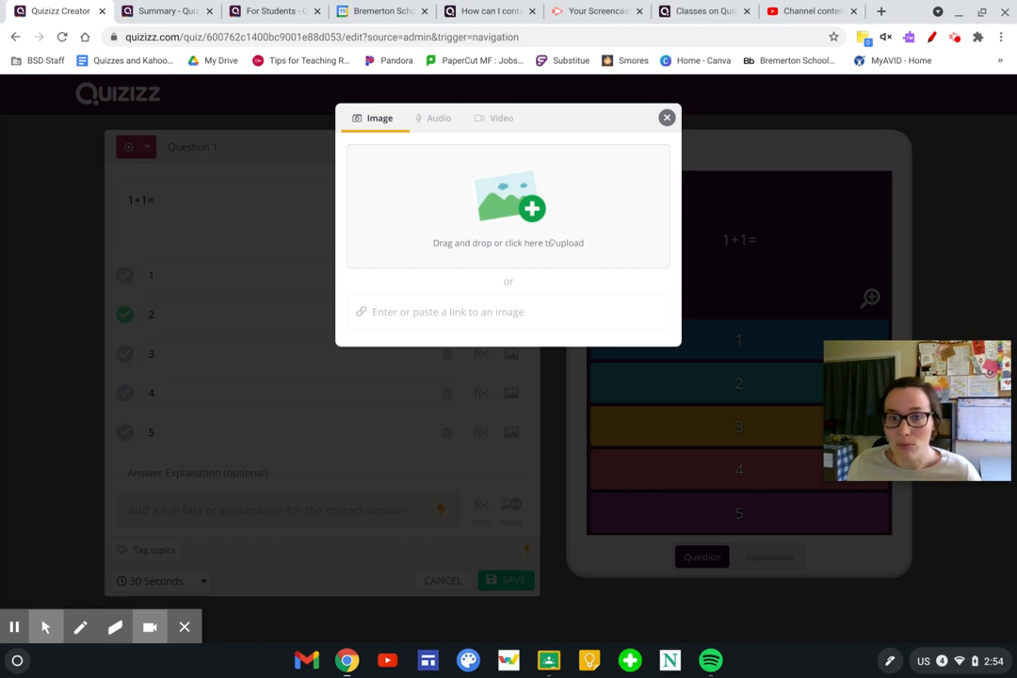
pyautogui.click(435, 117)
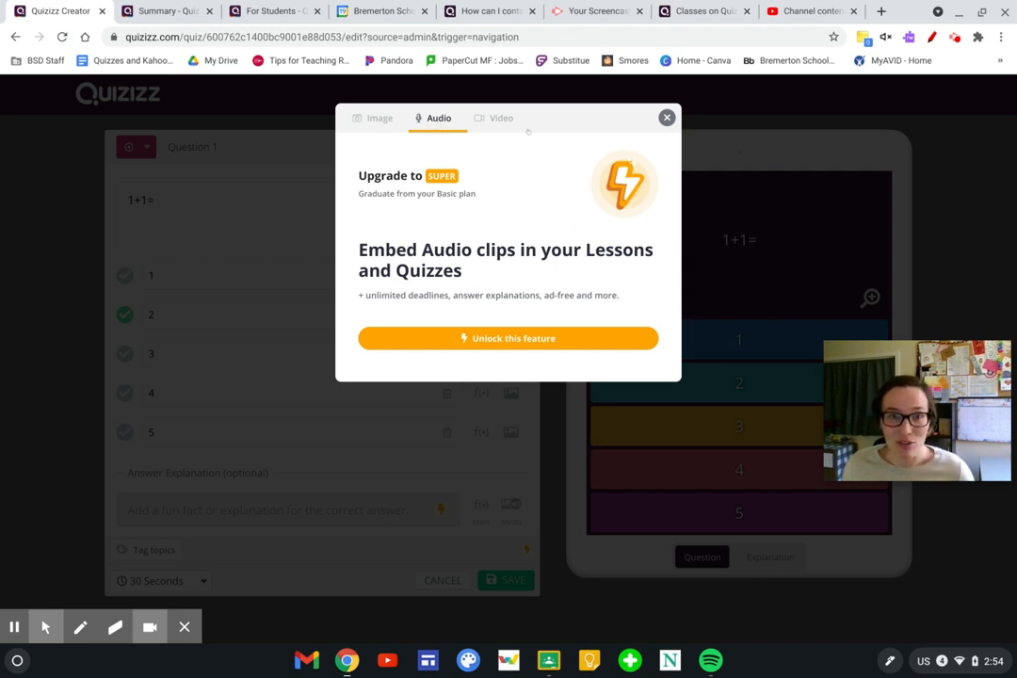
pyautogui.click(497, 121)
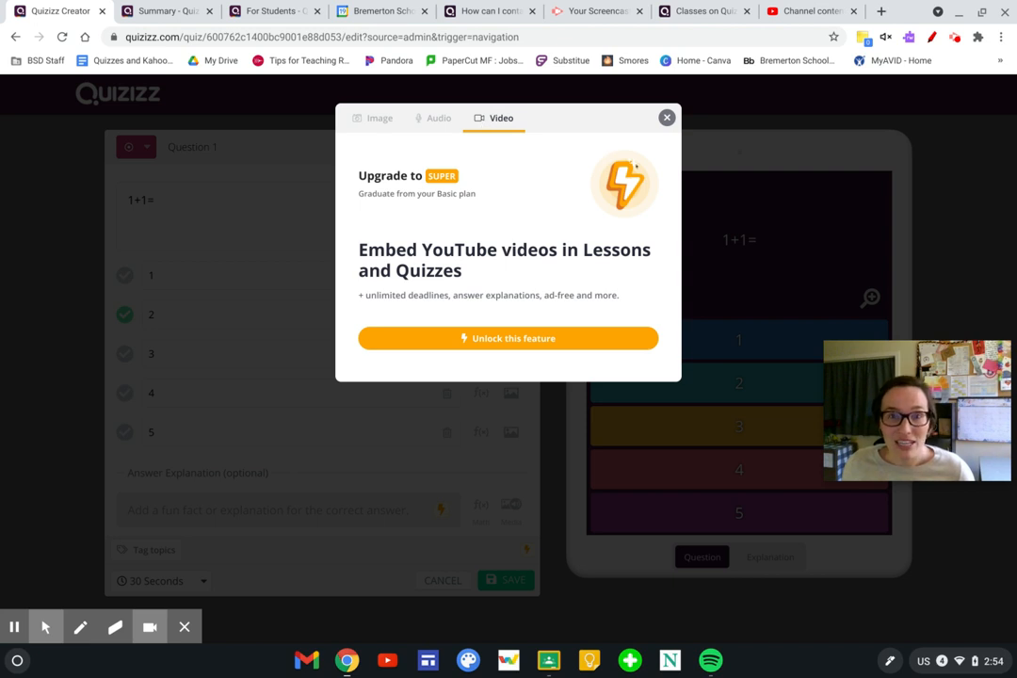
pyautogui.click(376, 118)
pyautogui.click(666, 117)
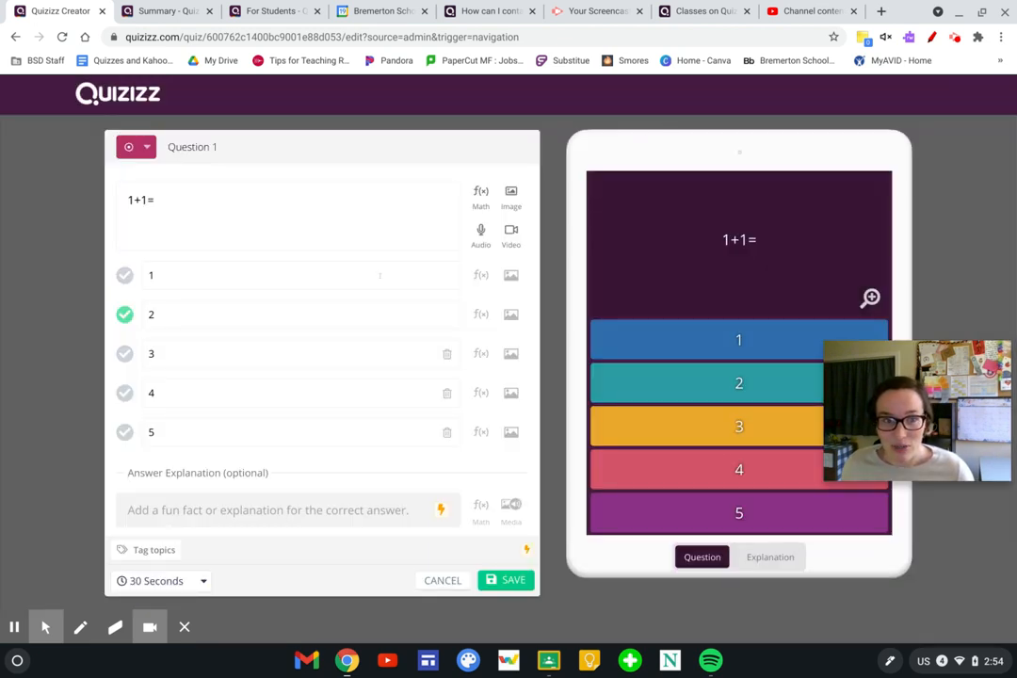
# Step: Try to replace the text of the first answer option with an image
pyautogui.click(386, 277)
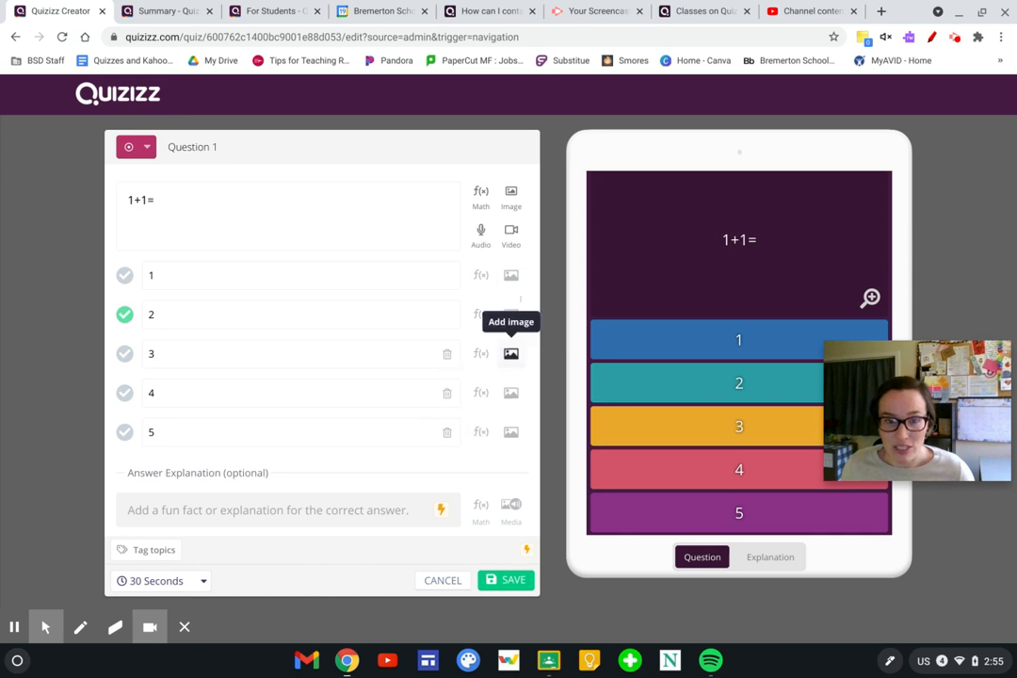
pyautogui.click(511, 275)
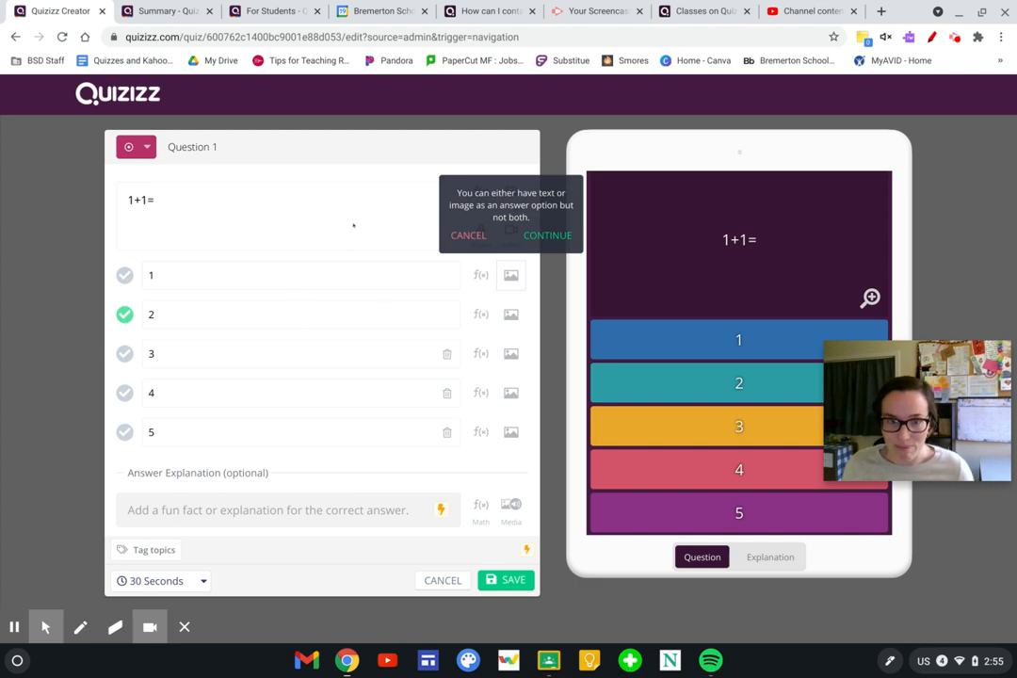
pyautogui.click(547, 234)
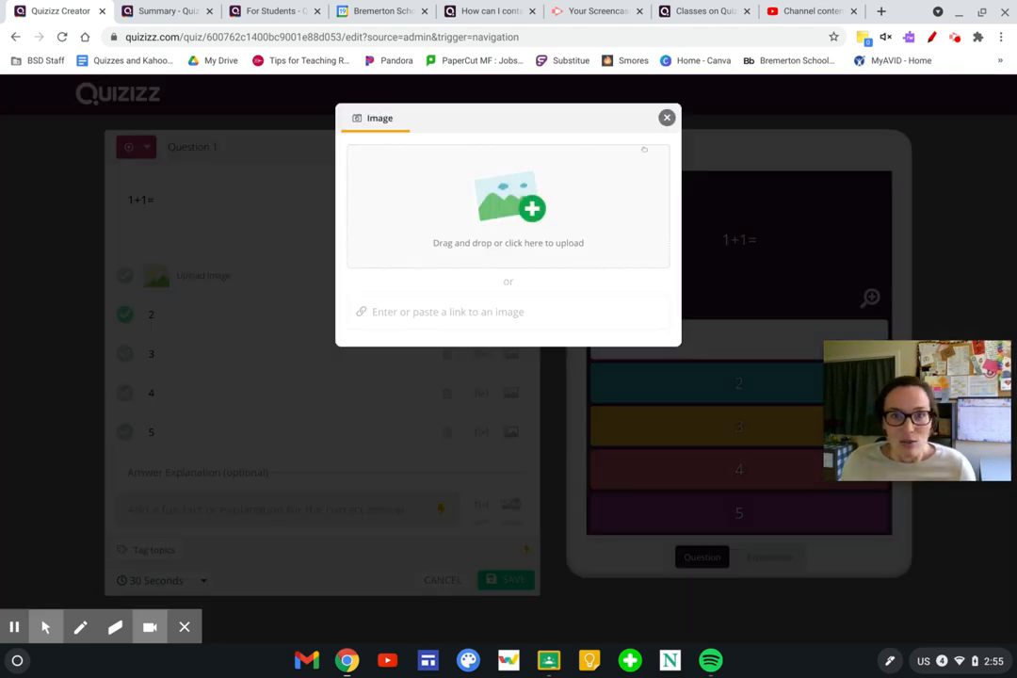
pyautogui.click(667, 117)
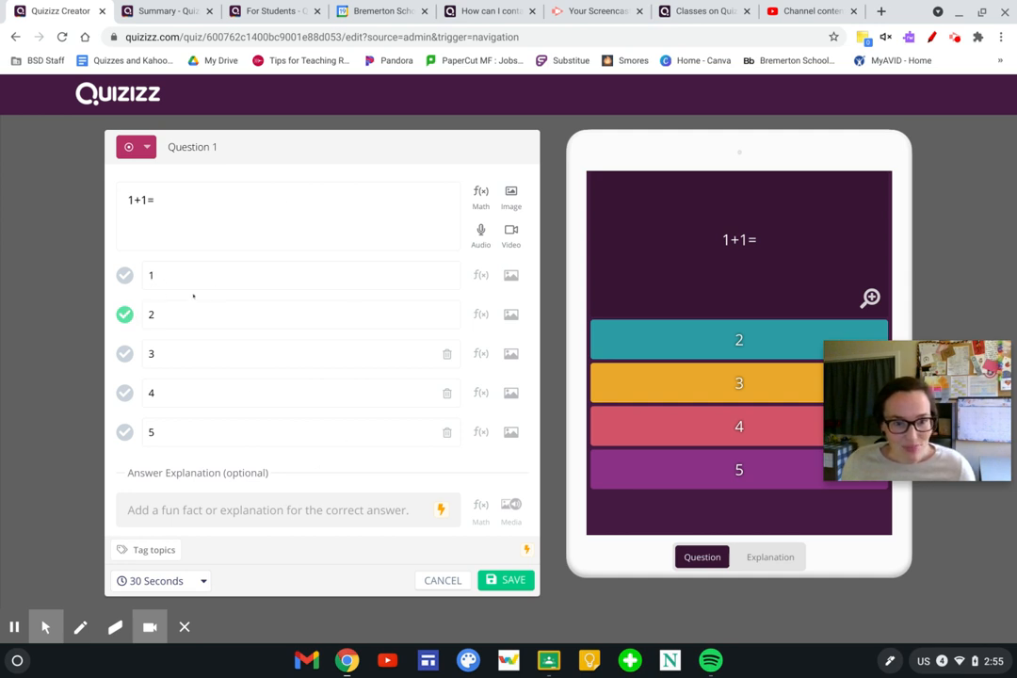
# Step: Set the time allotted for the 1+1= question to 30 seconds and save the question
pyautogui.click(202, 582)
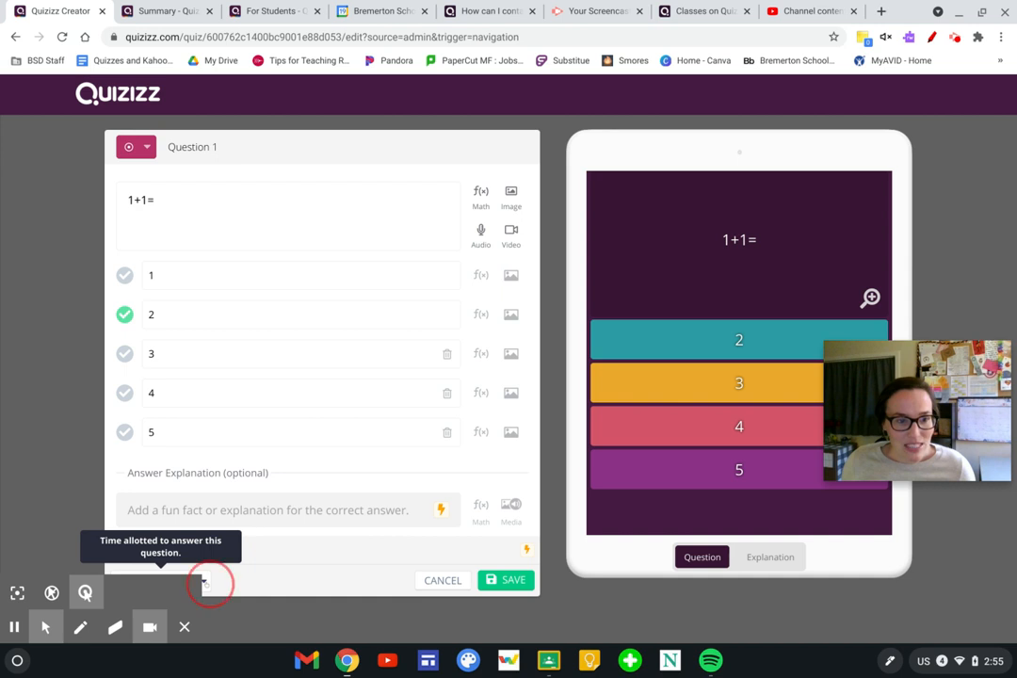
pyautogui.scroll(-1, 189, 509)
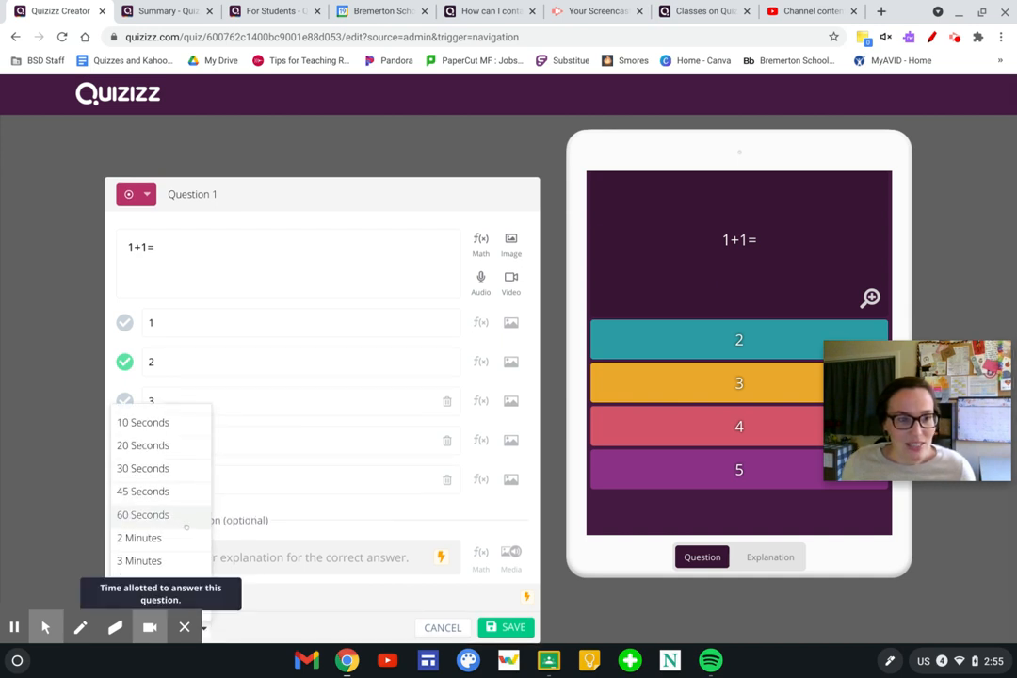
pyautogui.click(175, 471)
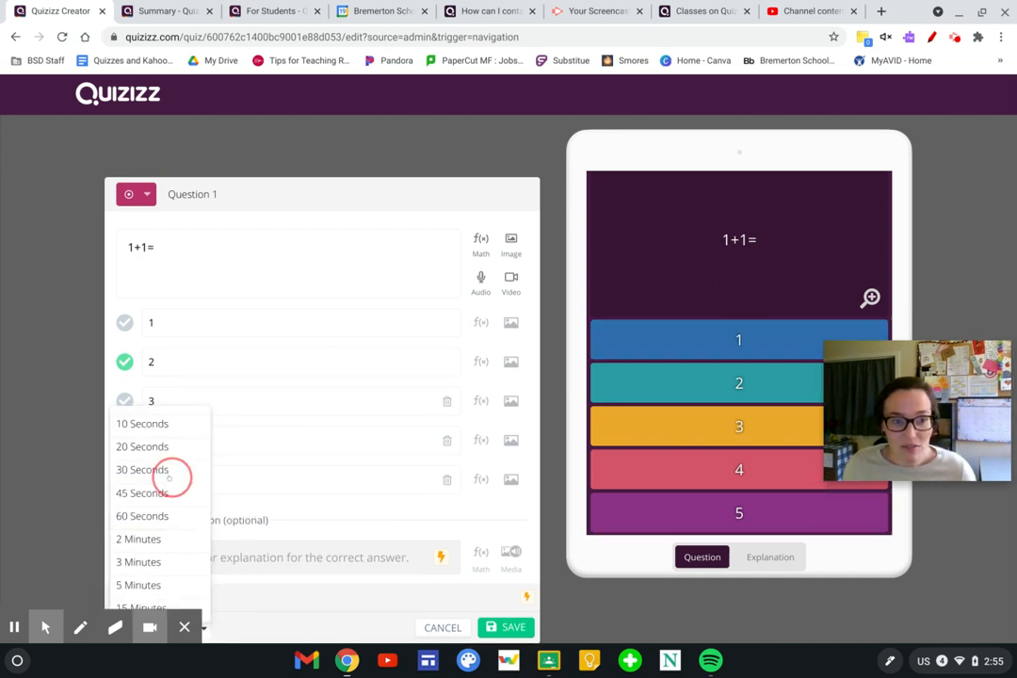
pyautogui.scroll(-1, 327, 609)
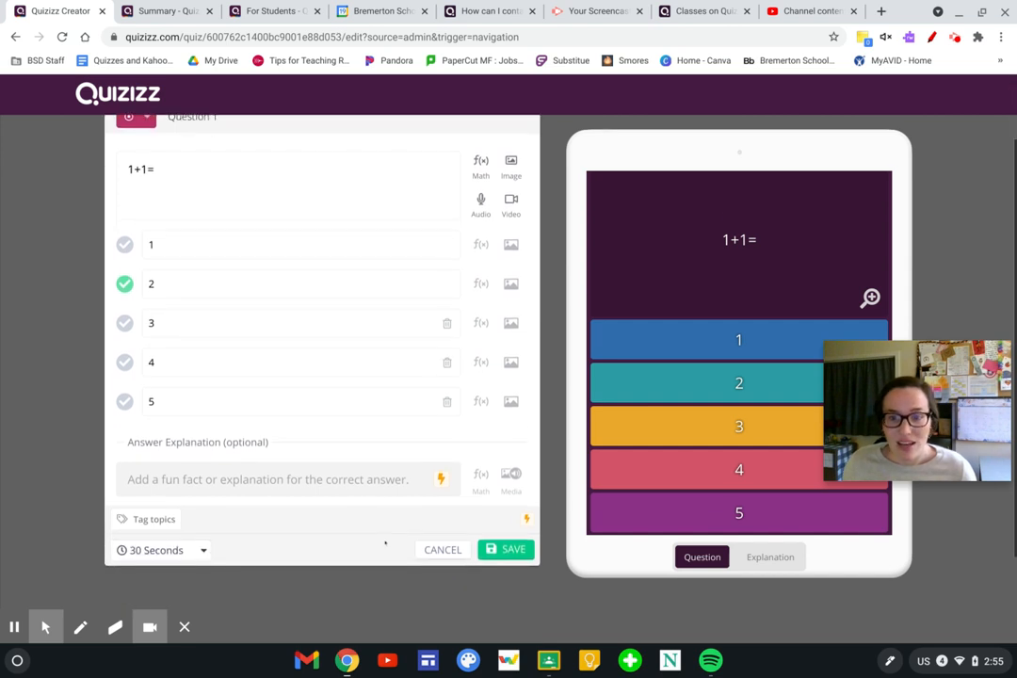
pyautogui.click(506, 532)
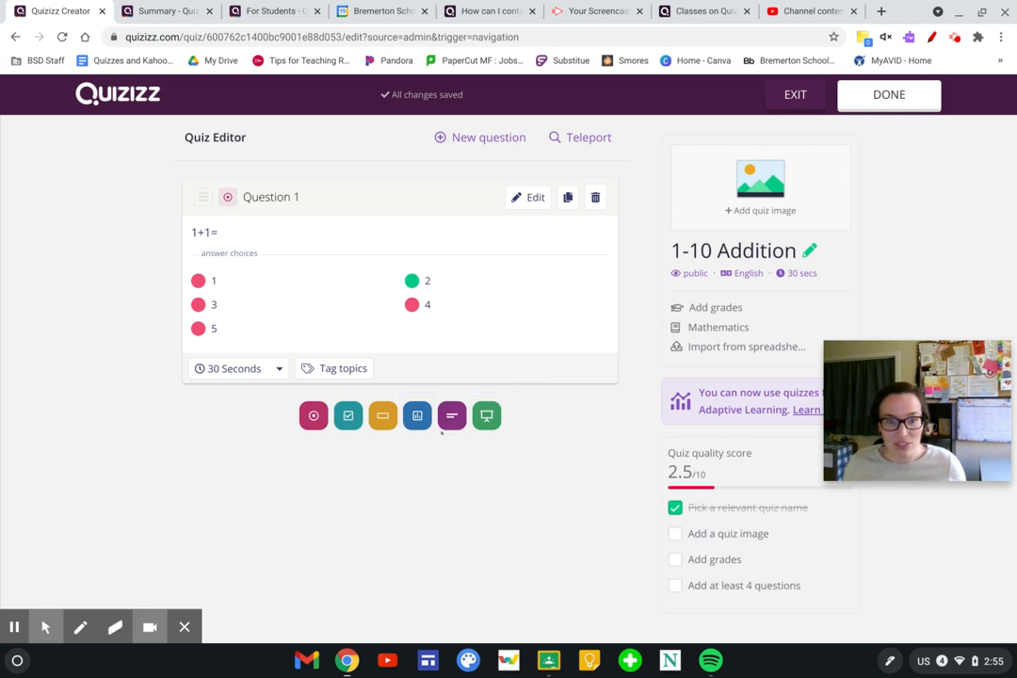
# Step: Draft a new fill-in-the-blank question reading 1+3= with 4 as its answer
pyautogui.click(383, 419)
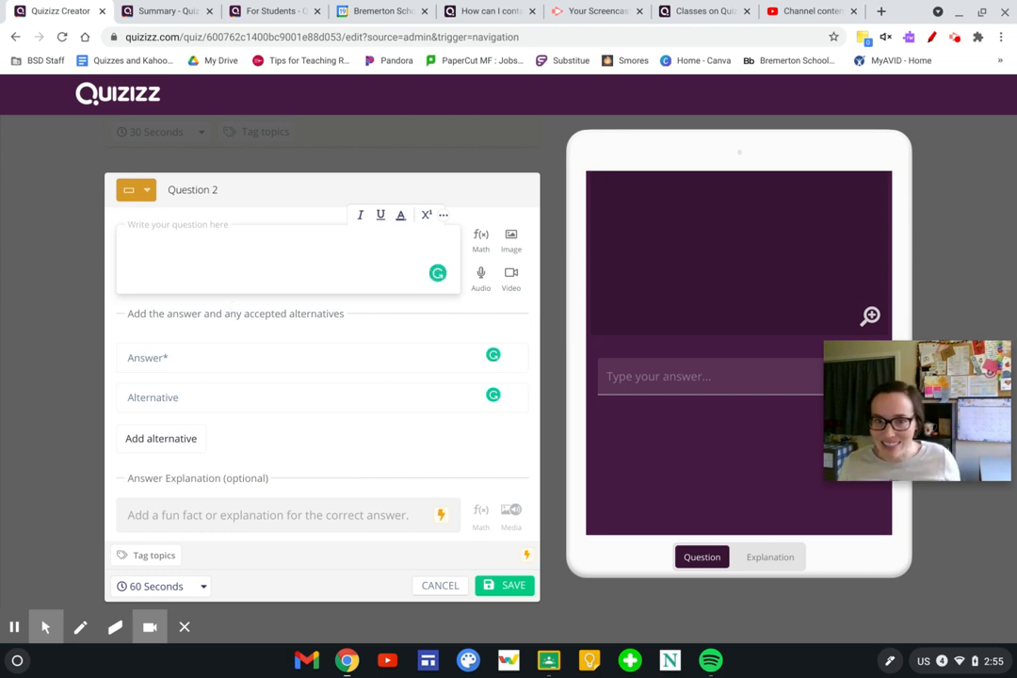
pyautogui.write('1+')
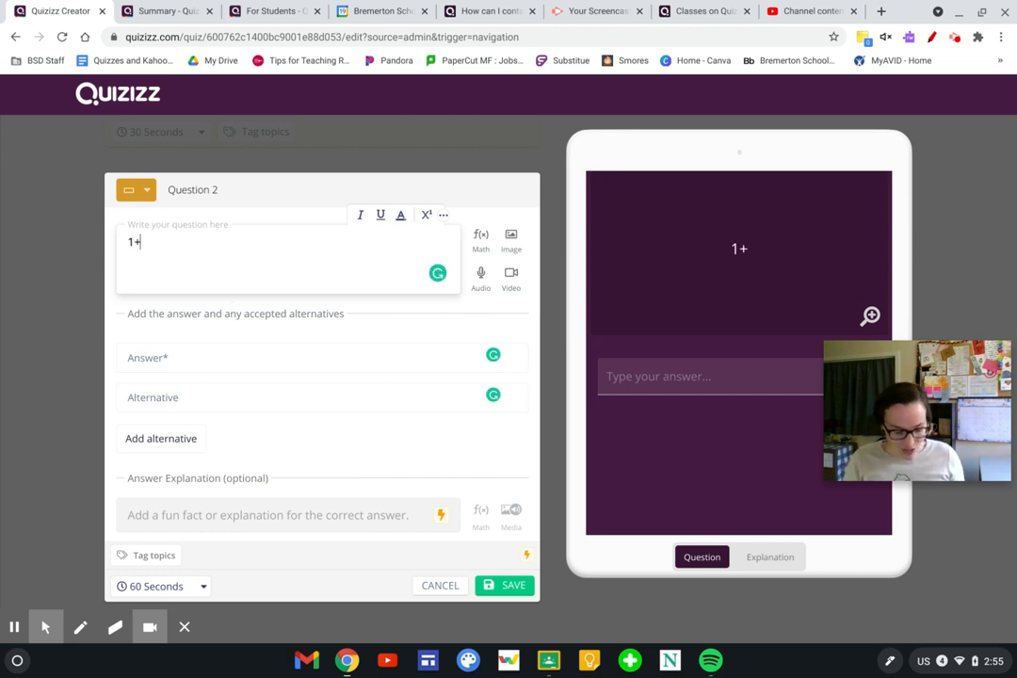
pyautogui.write('3=')
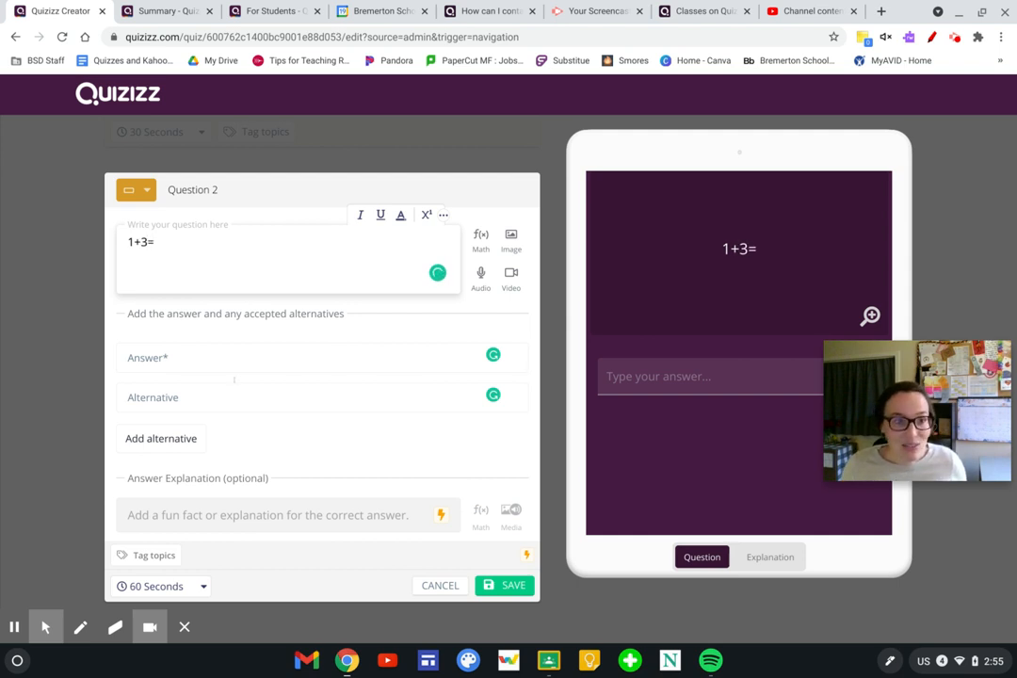
pyautogui.click(228, 355)
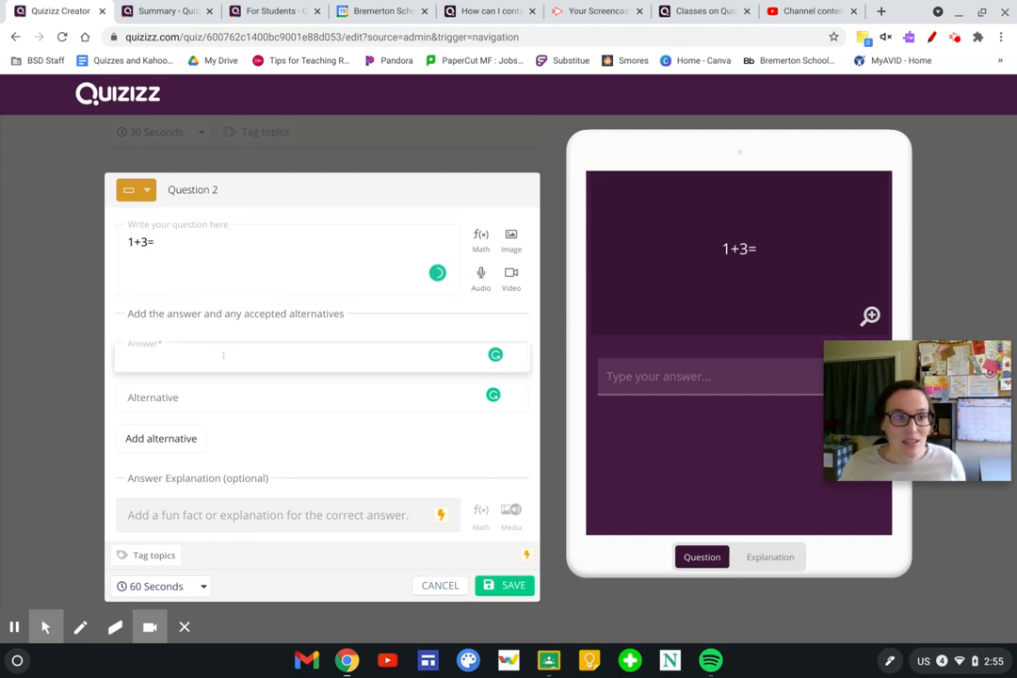
pyautogui.write('4')
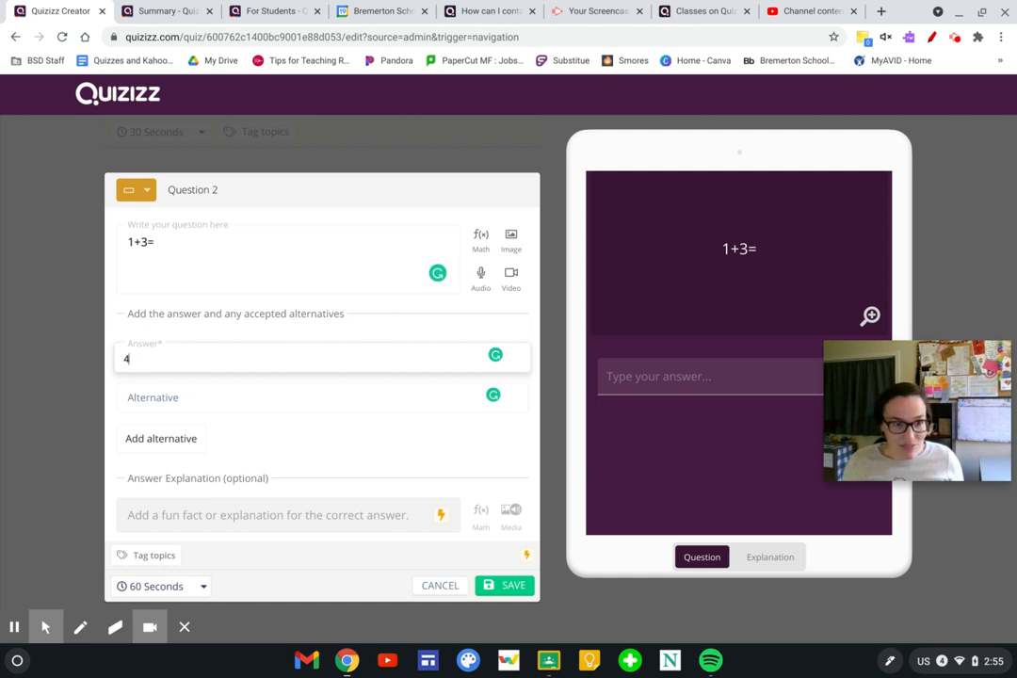
# Step: Enter four, for and fore as accepted alternative answers for the 1+3= question
pyautogui.click(189, 393)
pyautogui.write('four')
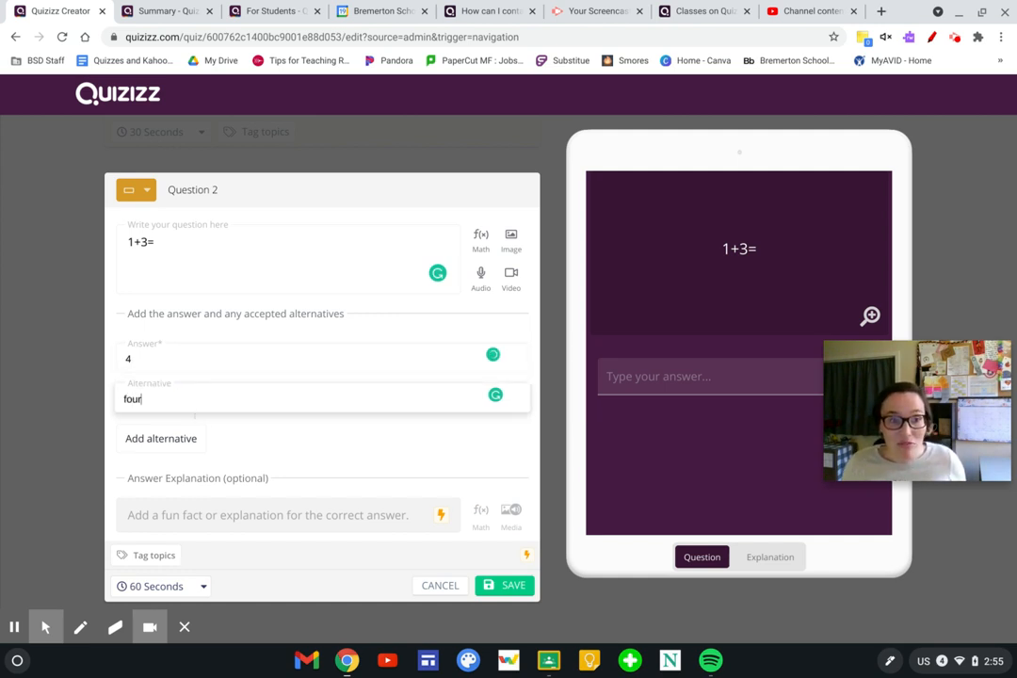
pyautogui.click(193, 436)
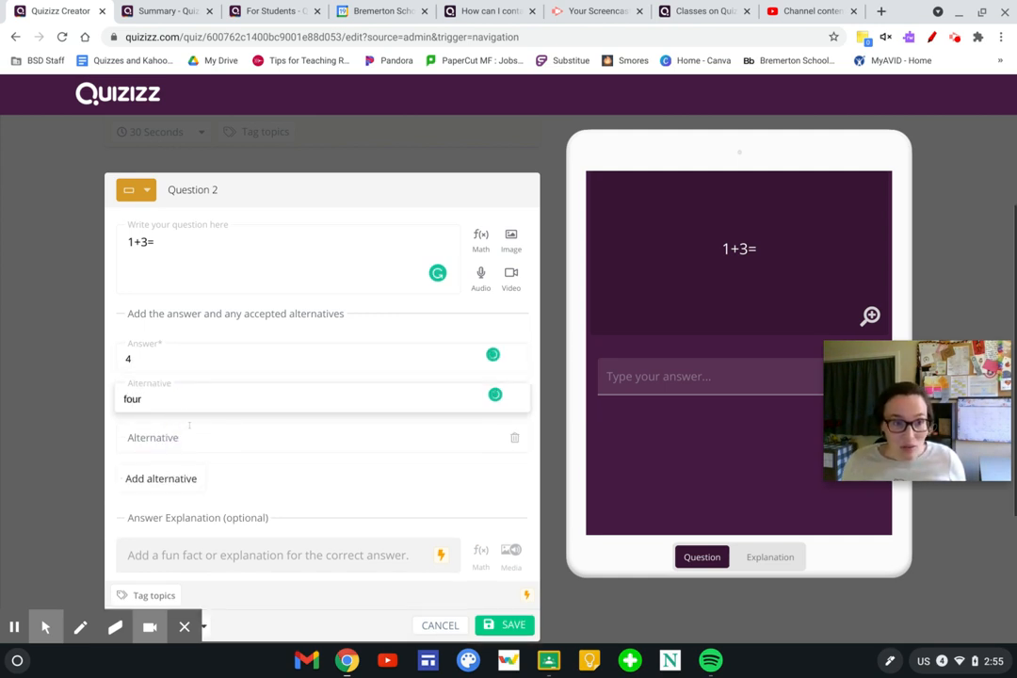
pyautogui.click(195, 431)
pyautogui.write('for')
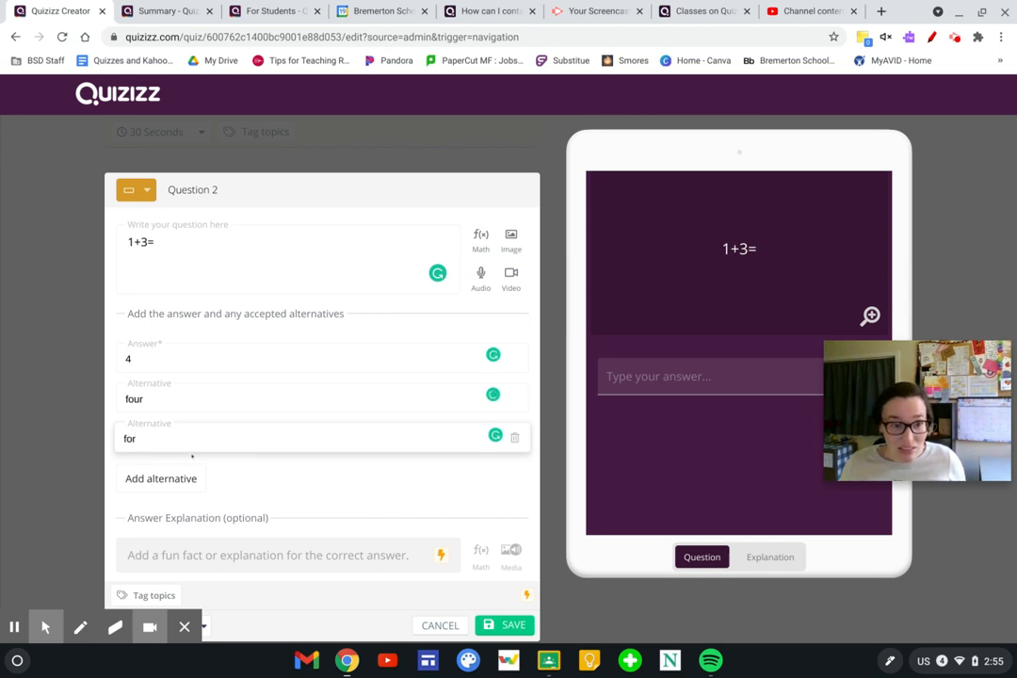
pyautogui.click(163, 479)
pyautogui.write('fore')
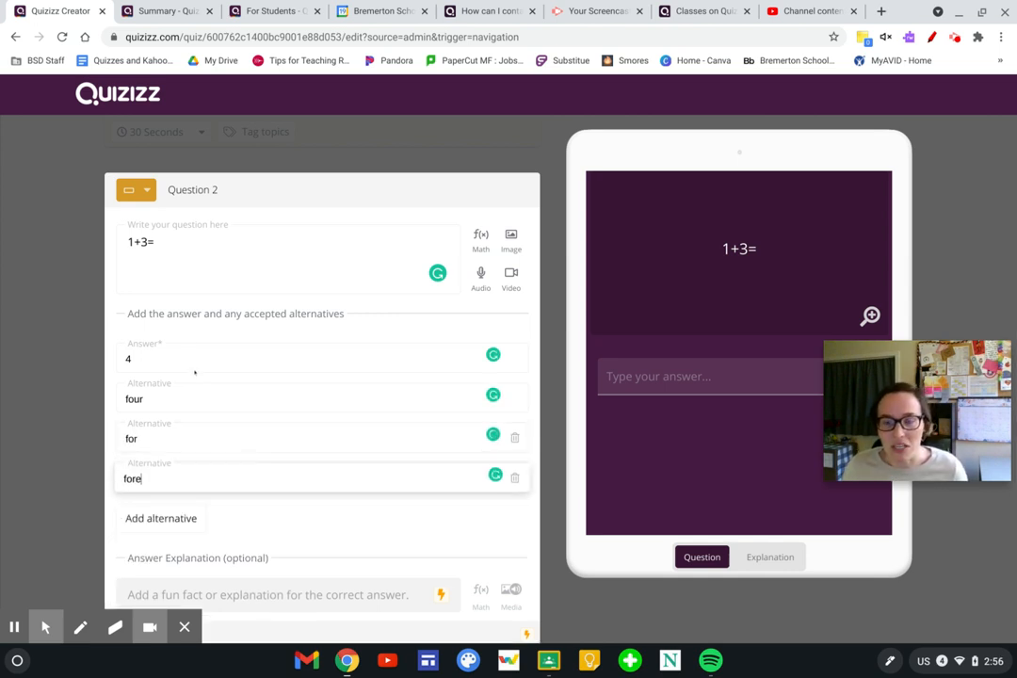
# Step: Try the open-ended question type on the 1+3= question and discard the question
pyautogui.scroll(-1, 222, 388)
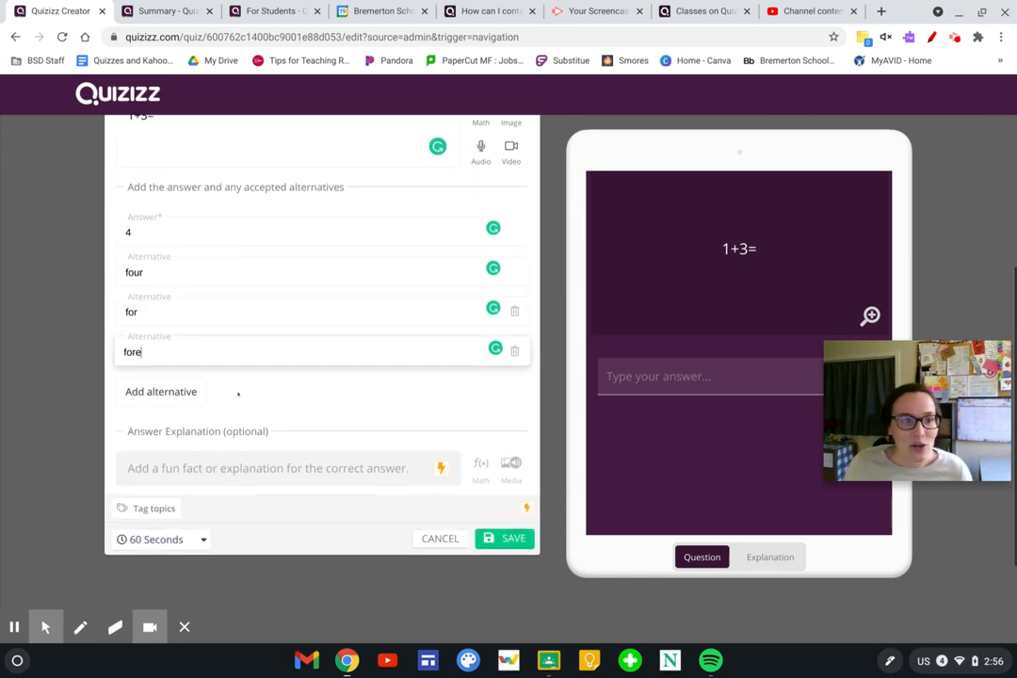
pyautogui.scroll(1, 238, 395)
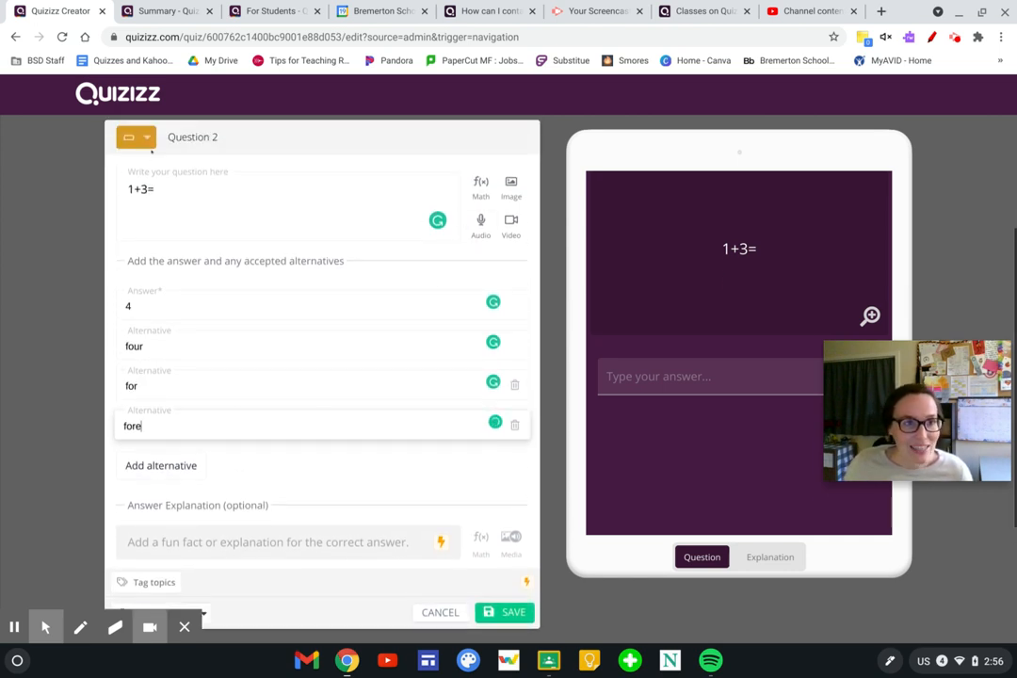
pyautogui.click(147, 142)
pyautogui.click(197, 229)
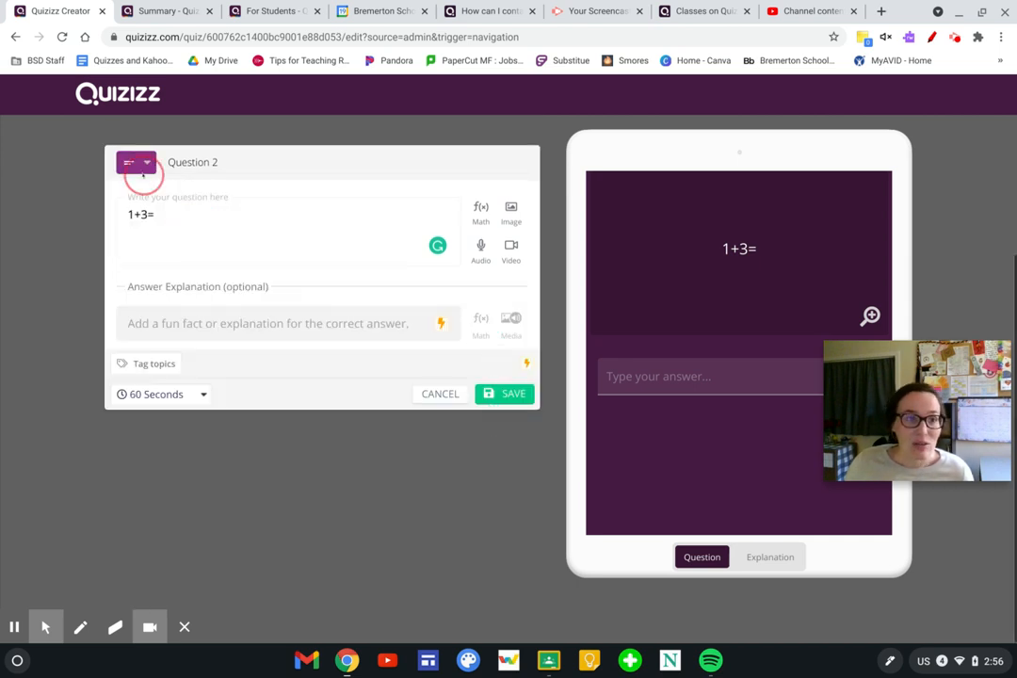
pyautogui.click(440, 399)
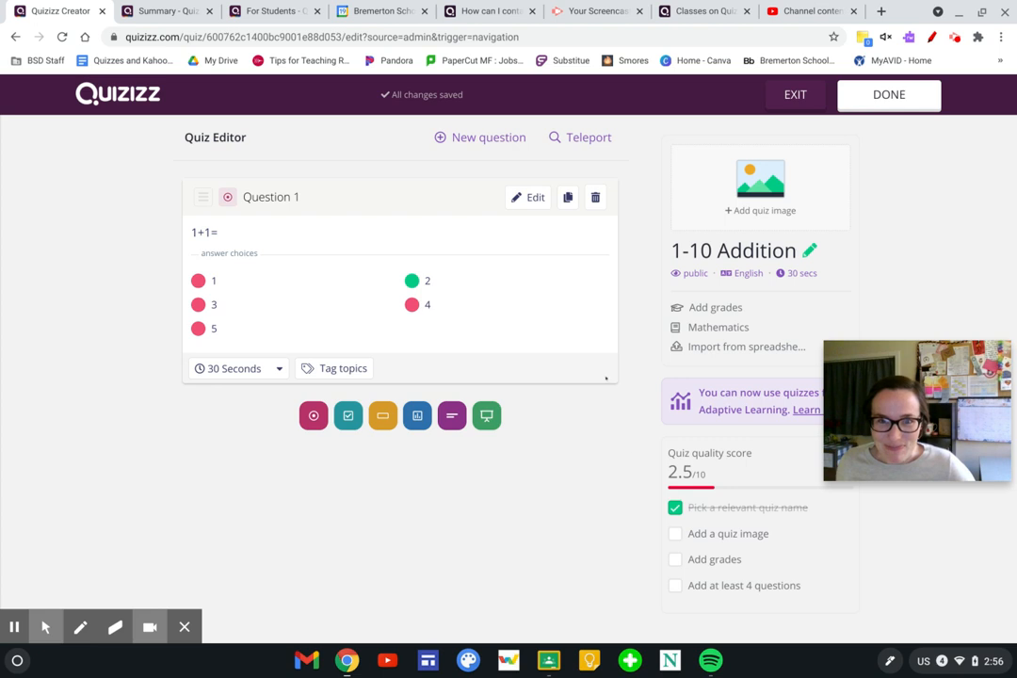
# Step: Teleport the fill-in-the-blank question 9+1= from the public quiz Addition is Fun into the quiz
pyautogui.click(608, 139)
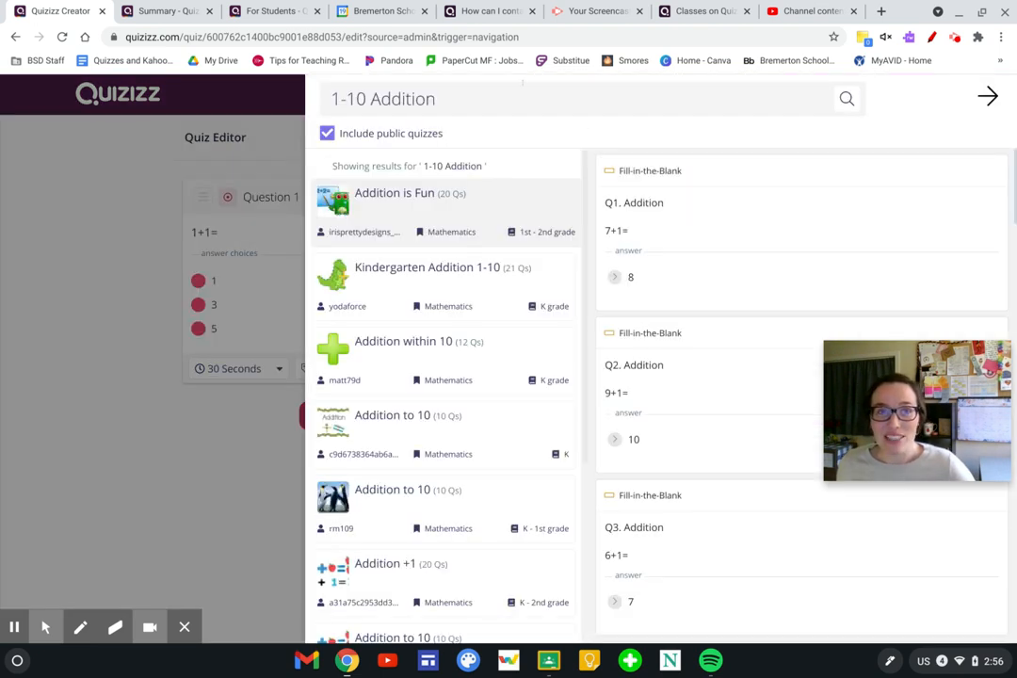
pyautogui.click(523, 87)
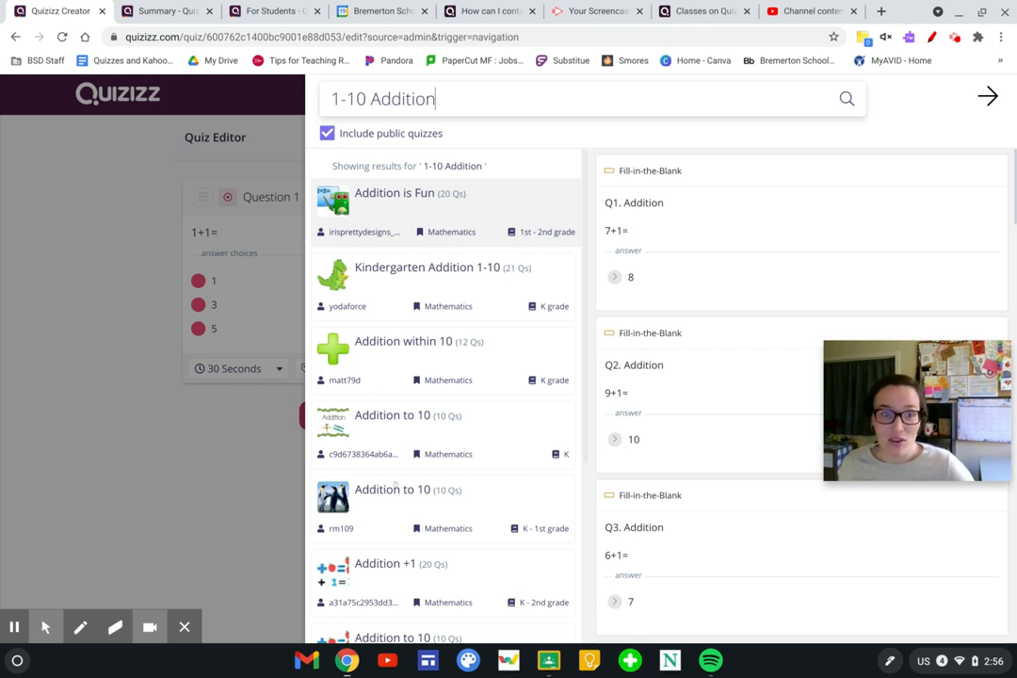
pyautogui.moveTo(845, 248)
pyautogui.scroll(-1, 784, 236)
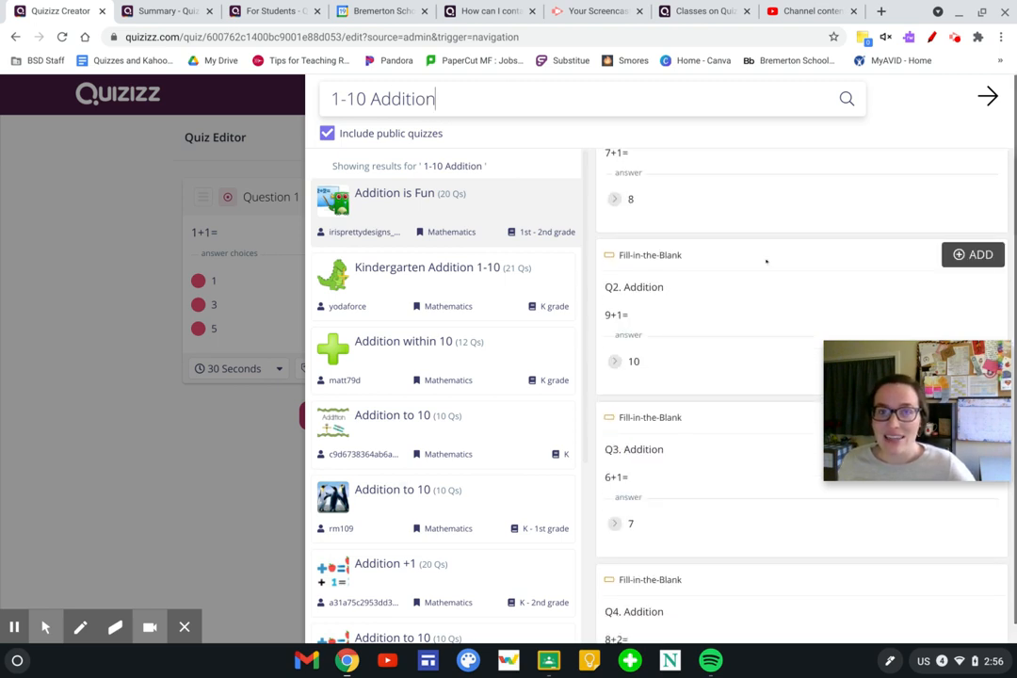
pyautogui.click(746, 277)
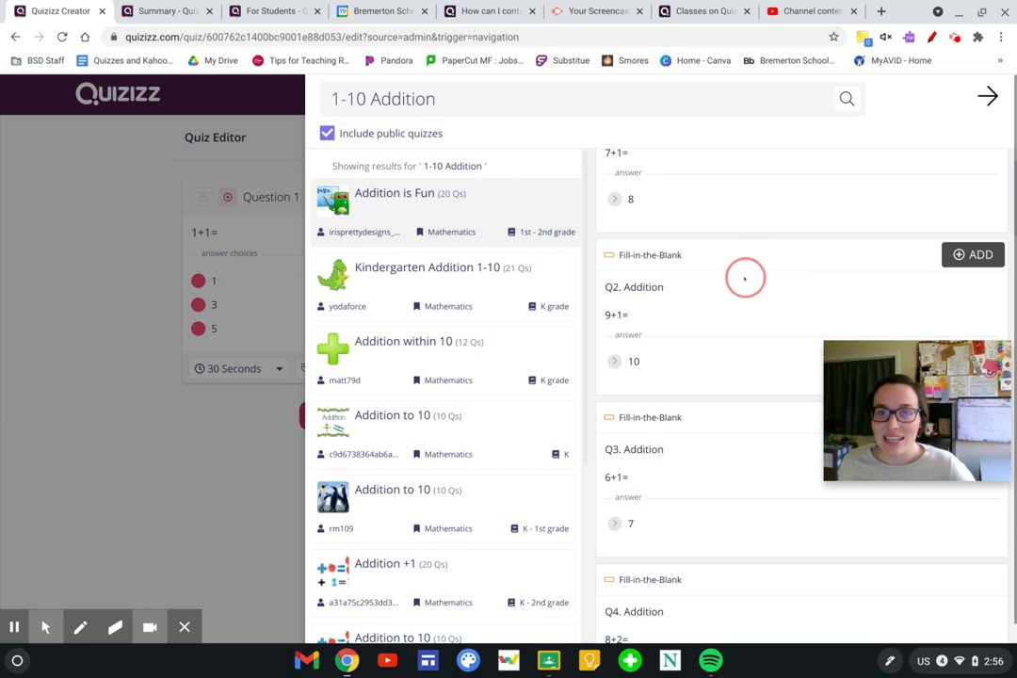
pyautogui.click(968, 255)
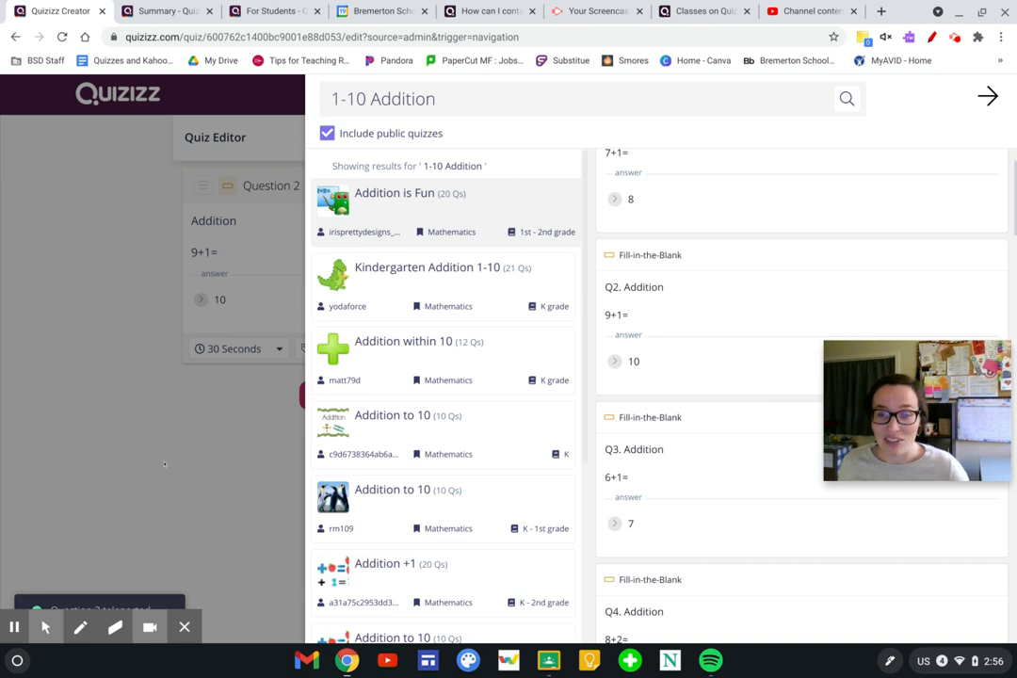
# Step: Teleport the multiple-choice question 7 + 1 = from the public quiz Addition within 10 and return to the quiz editor
pyautogui.click(399, 348)
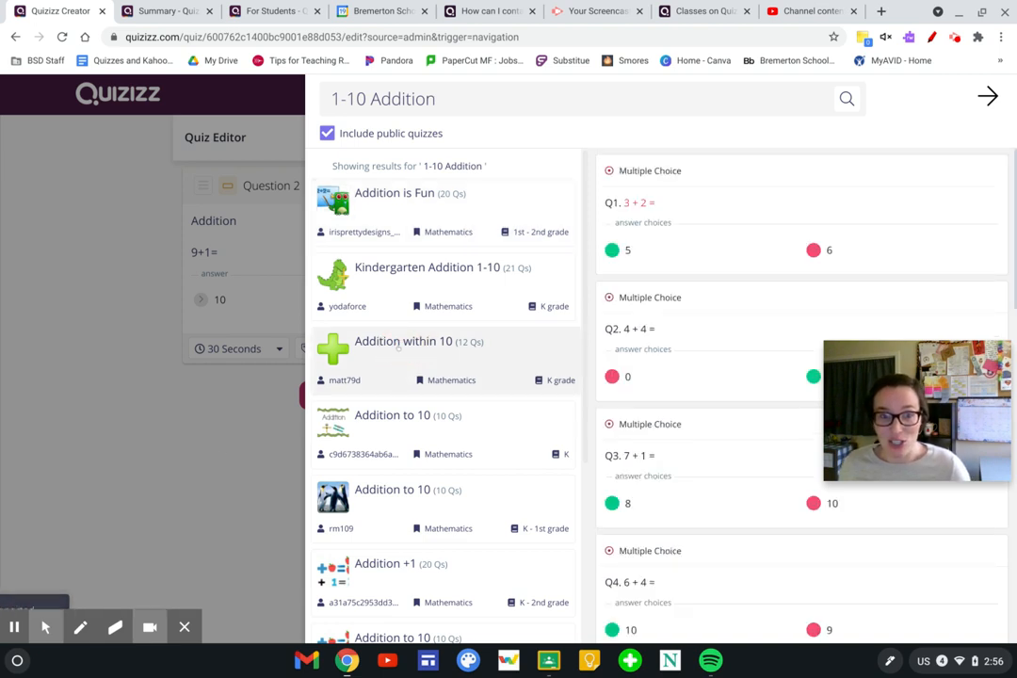
pyautogui.scroll(-3, 701, 343)
pyautogui.scroll(-1, 701, 343)
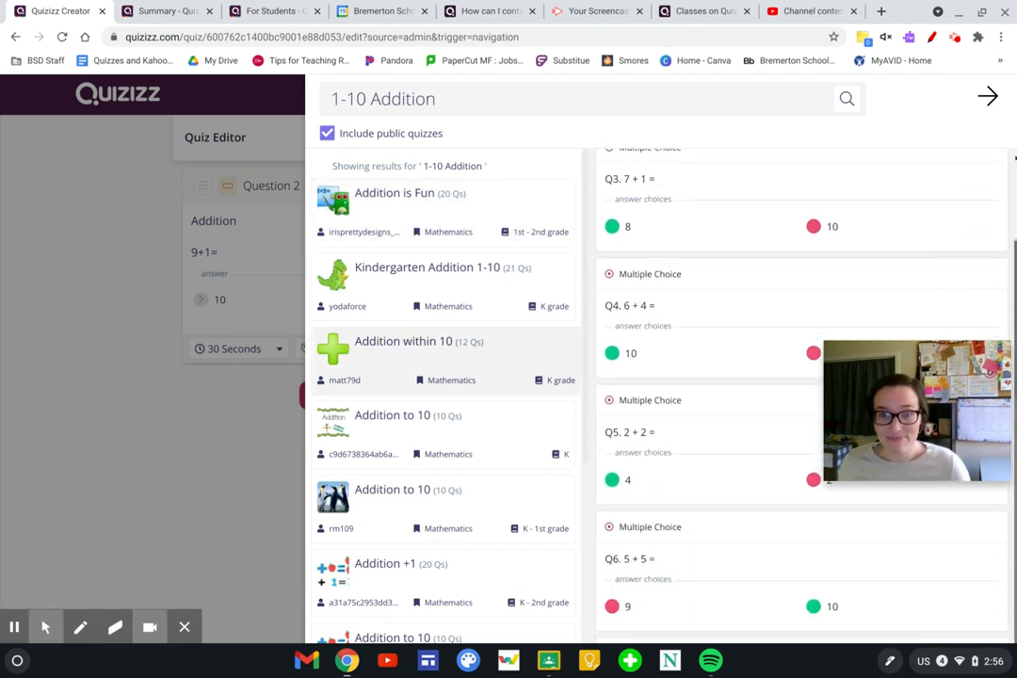
pyautogui.click(970, 168)
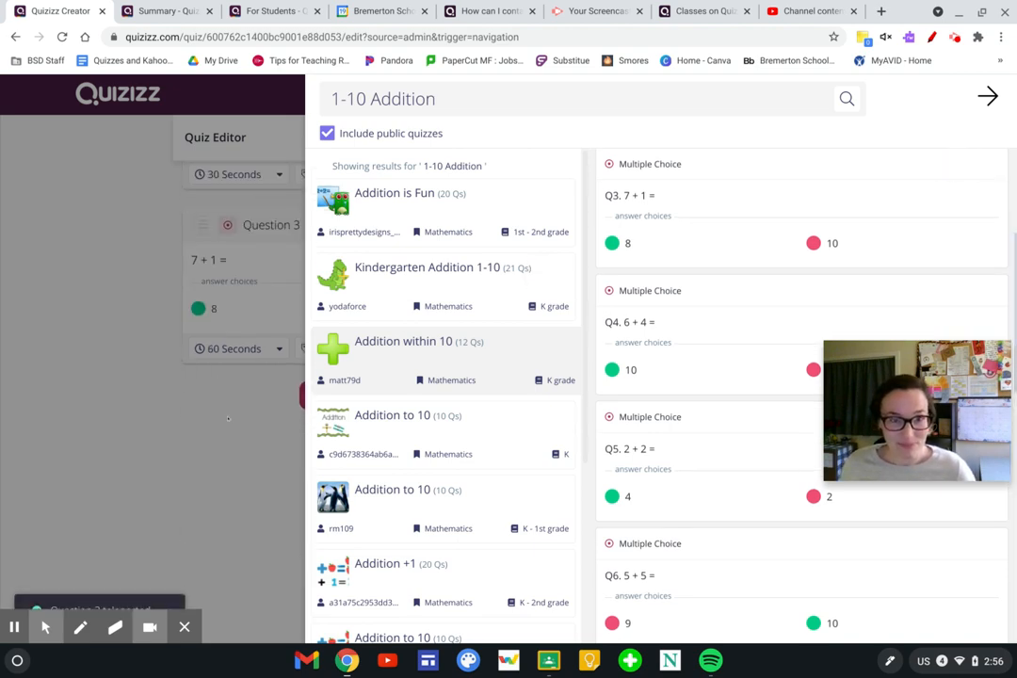
pyautogui.click(986, 96)
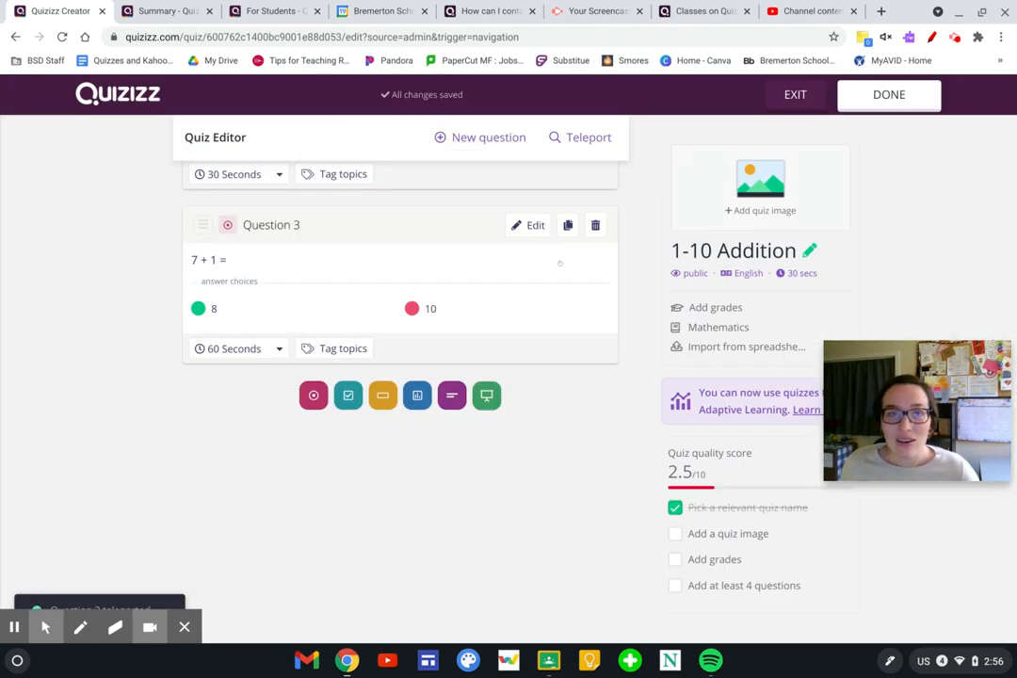
# Step: Set the quiz's grade range from KG to 2nd, save the quiz details and finish the quiz
pyautogui.scroll(5, 364, 374)
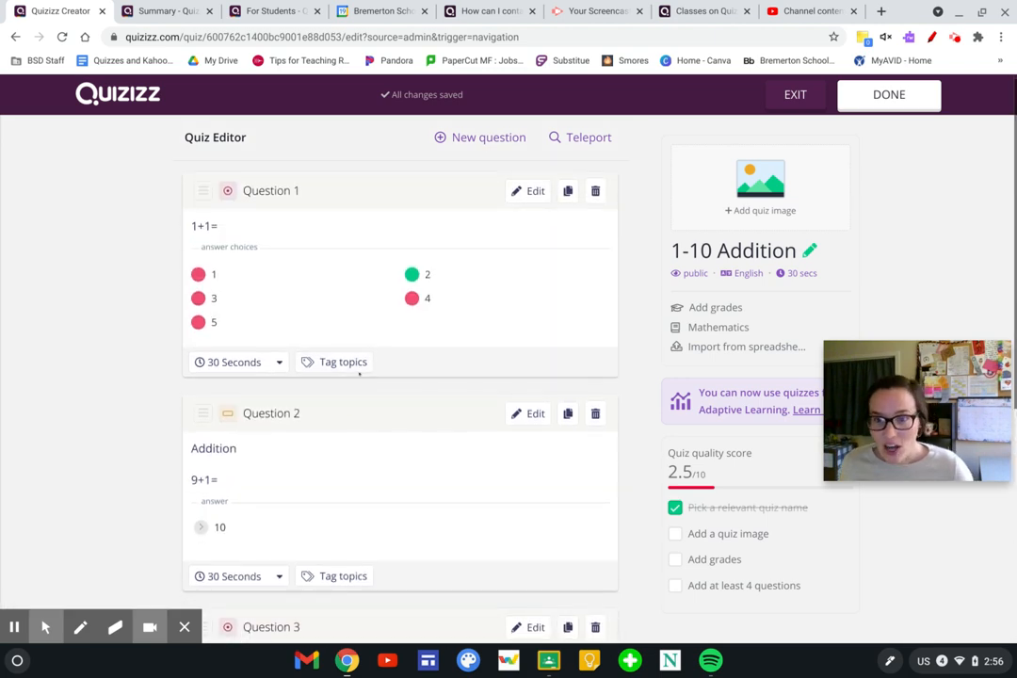
pyautogui.click(773, 207)
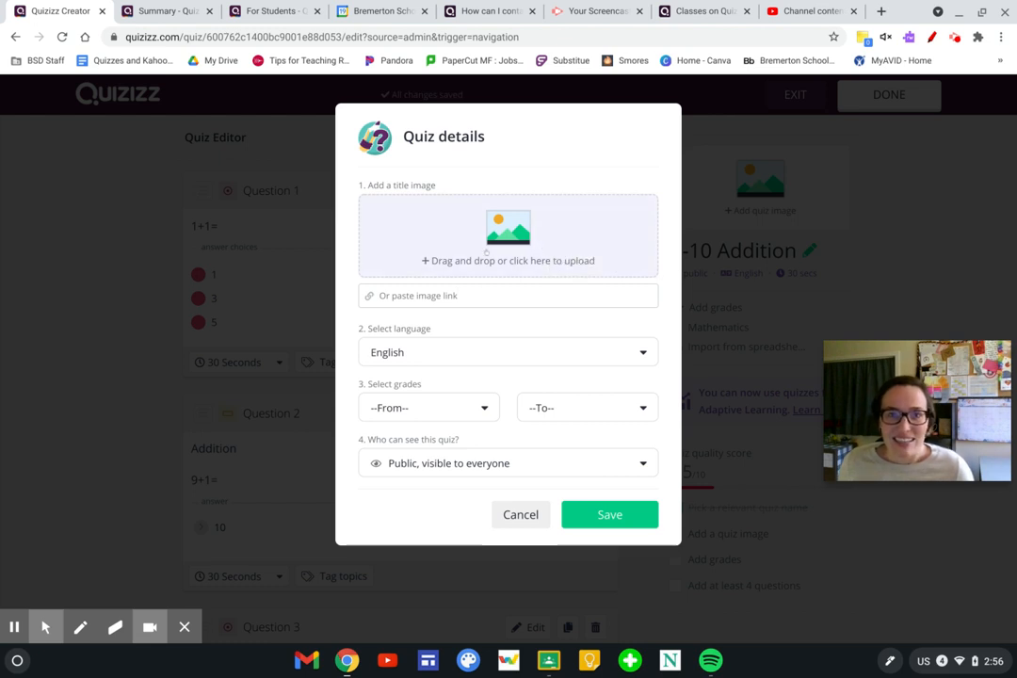
pyautogui.click(438, 357)
pyautogui.click(458, 328)
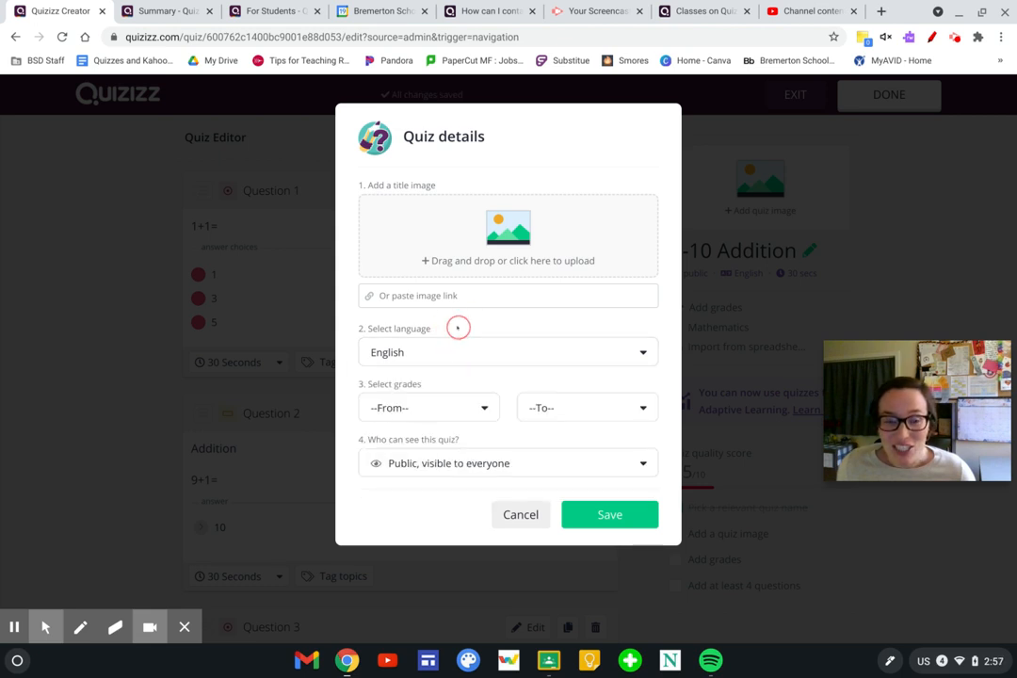
pyautogui.click(452, 407)
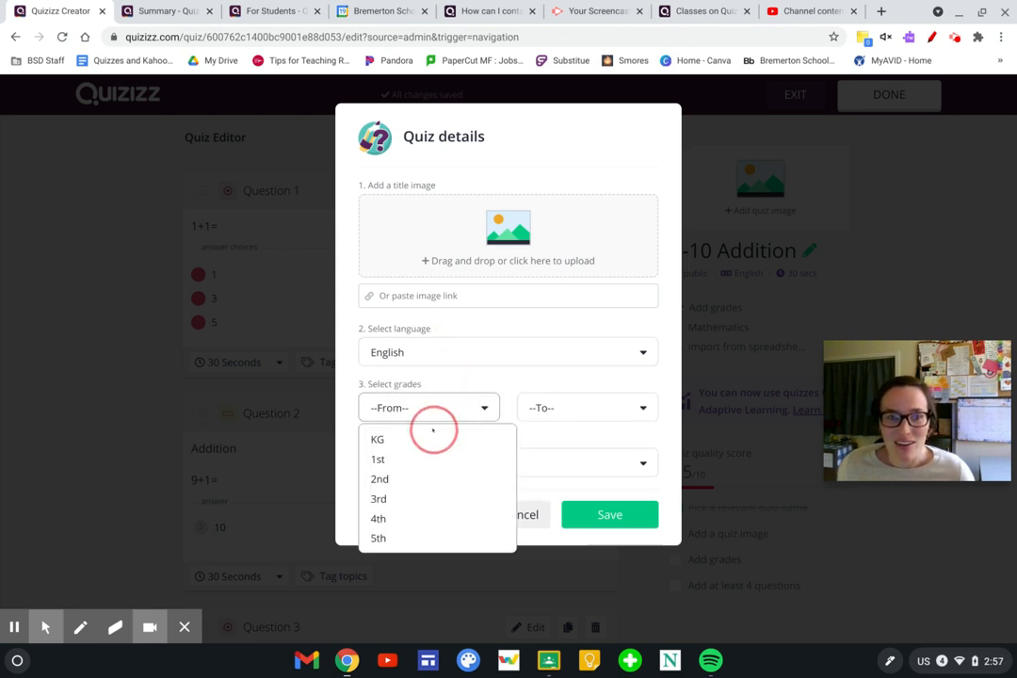
pyautogui.click(434, 437)
pyautogui.click(580, 405)
pyautogui.click(573, 478)
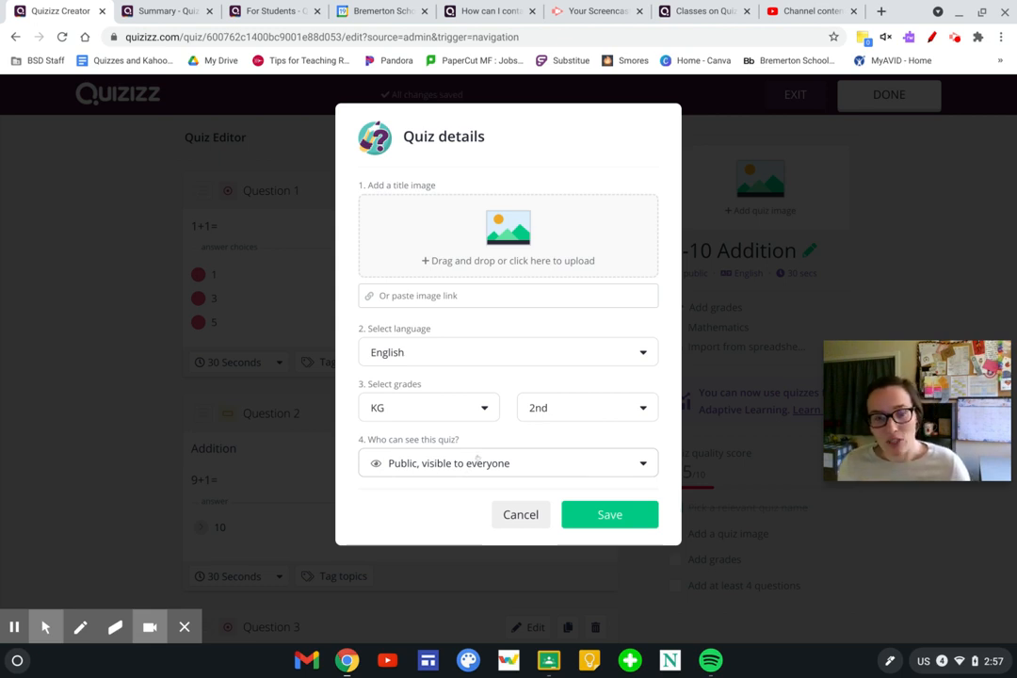
pyautogui.click(613, 515)
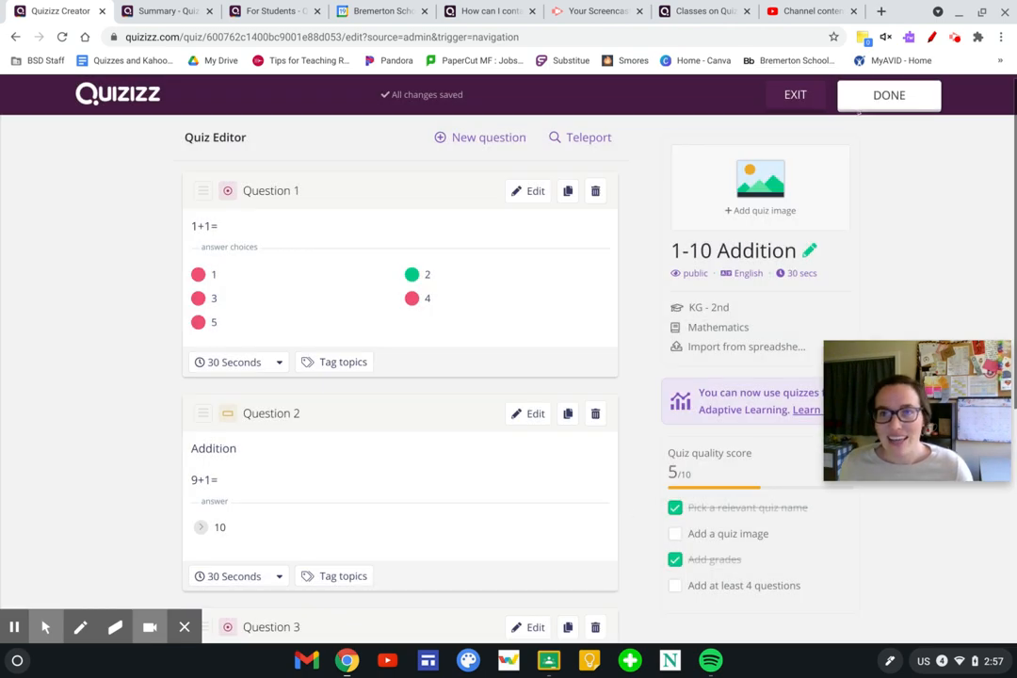
pyautogui.click(862, 96)
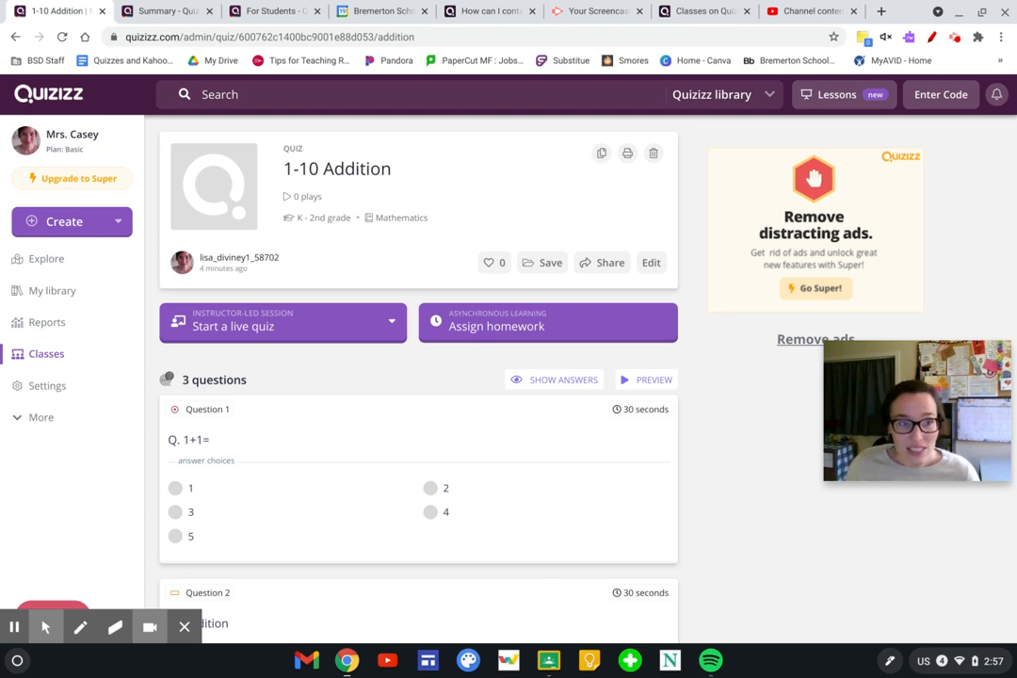
# Step: Create a public collection named ELA k-2 in the personal quiz library
pyautogui.click(43, 291)
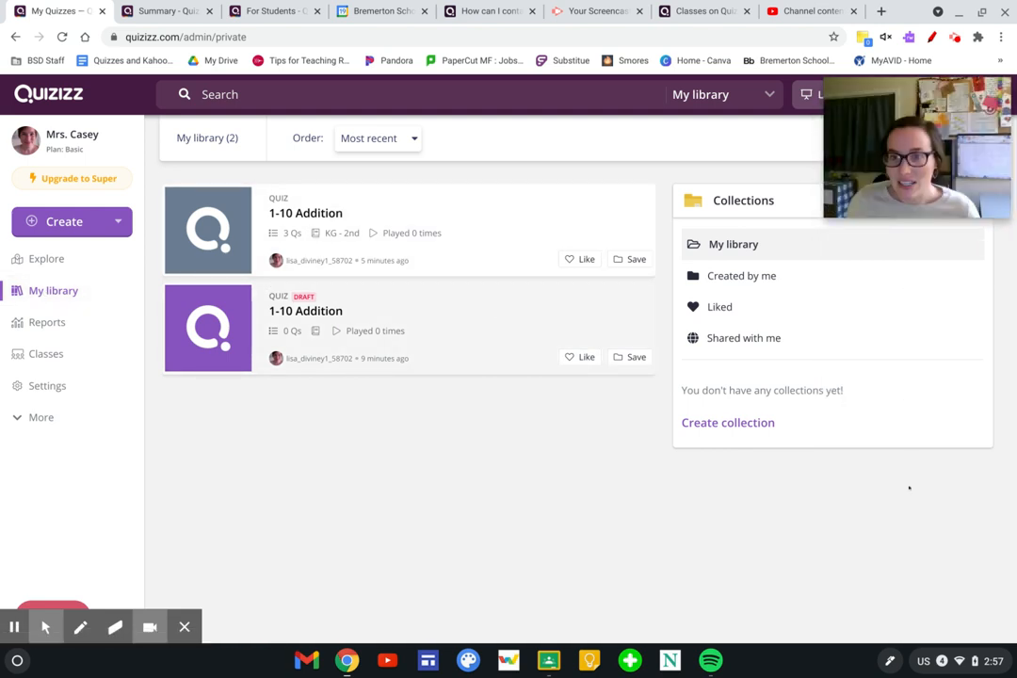
pyautogui.click(722, 434)
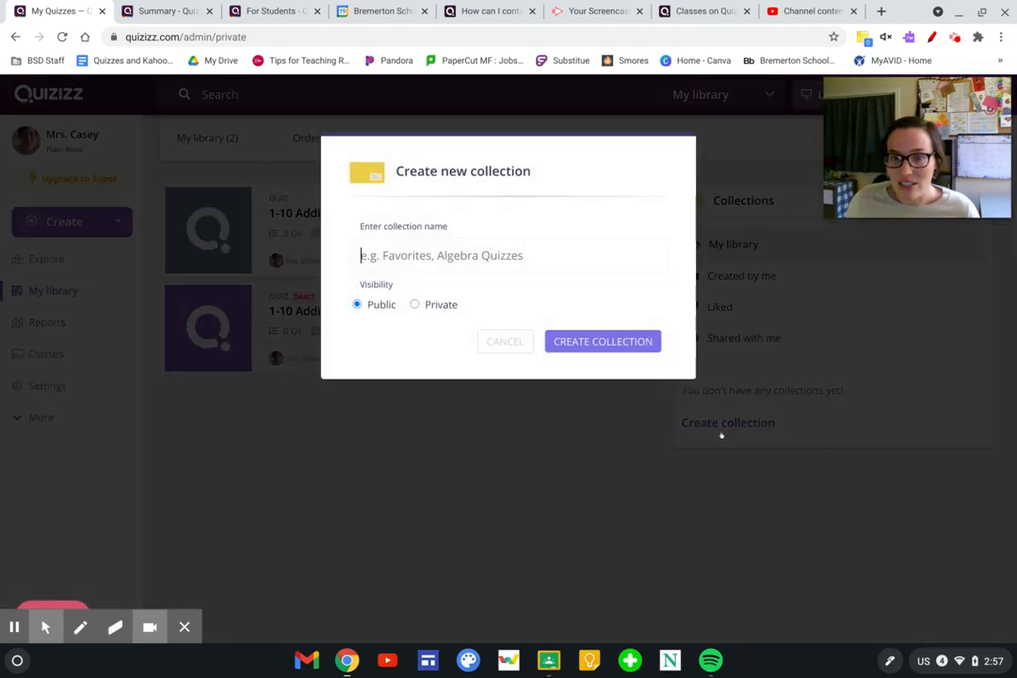
pyautogui.write('ELA k-1')
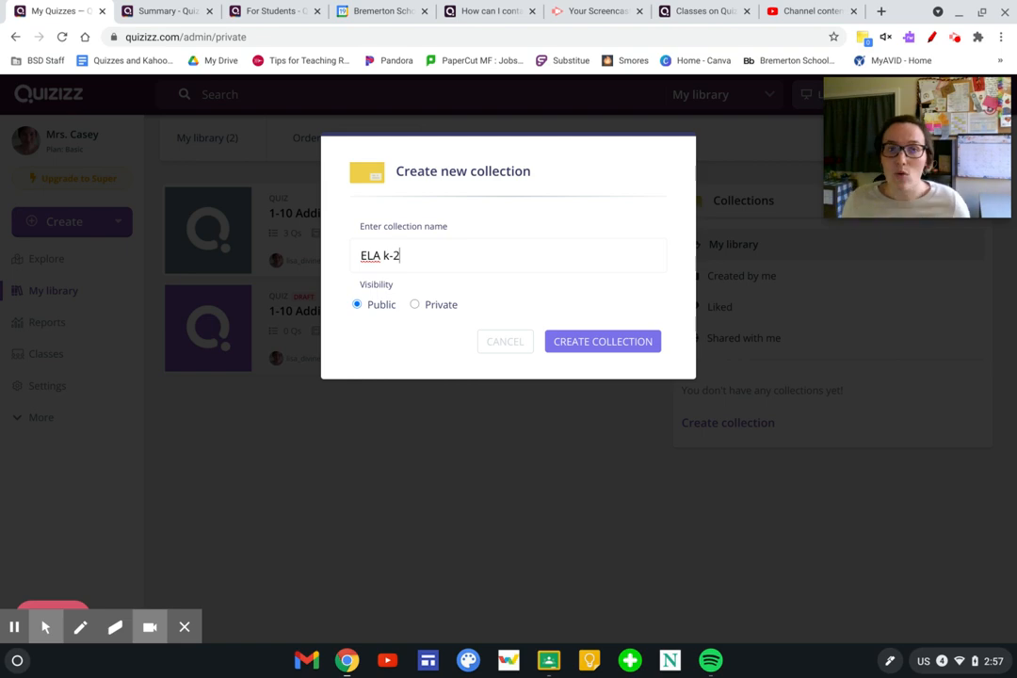
pyautogui.click(624, 336)
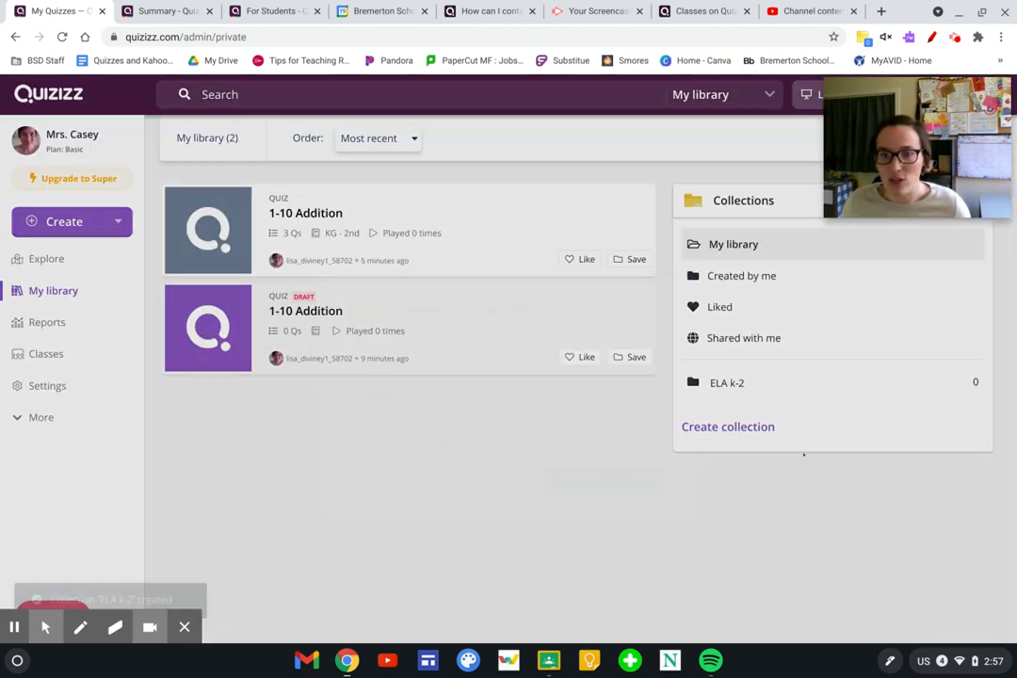